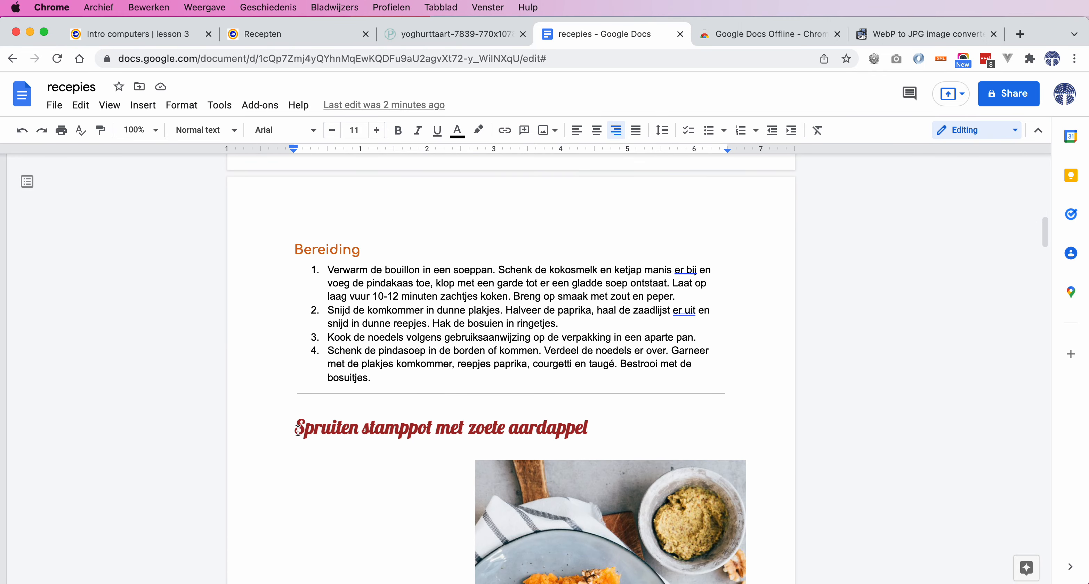
Insert page breaks before the Spruiten stamppot and Risotto Milanese headings
{"action": "left_click", "coordinate": [298, 430]}
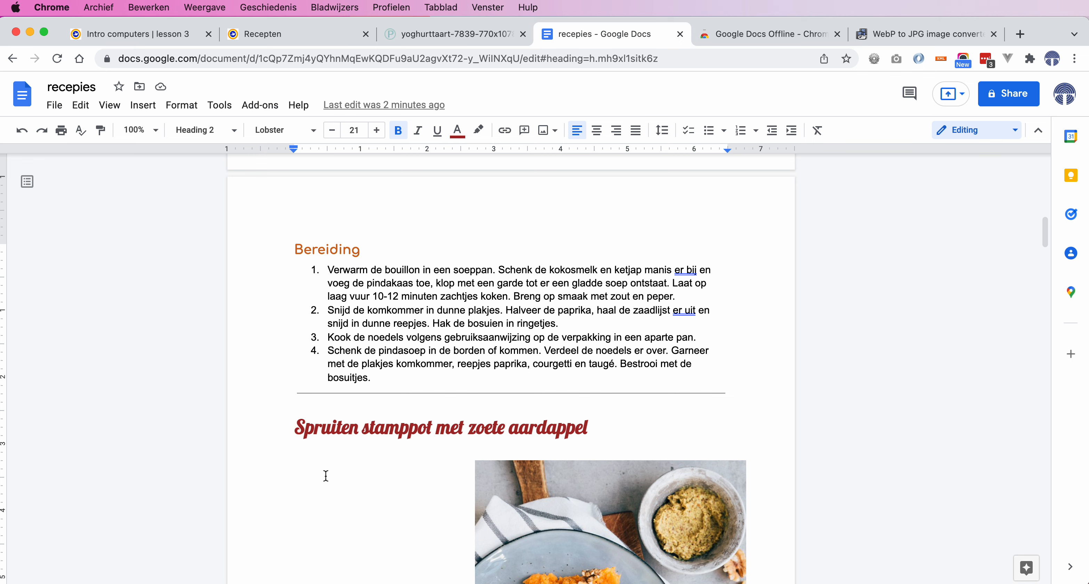
{"action": "key", "text": "Return"}
{"action": "key", "text": "Return"}
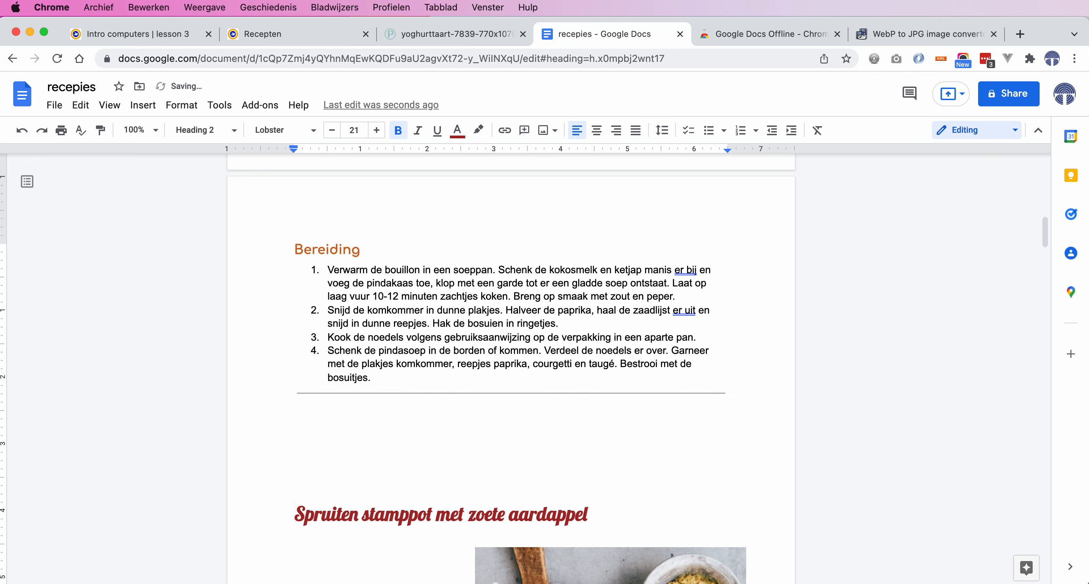
{"action": "key", "text": "BackSpace"}
{"action": "key", "text": "BackSpace"}
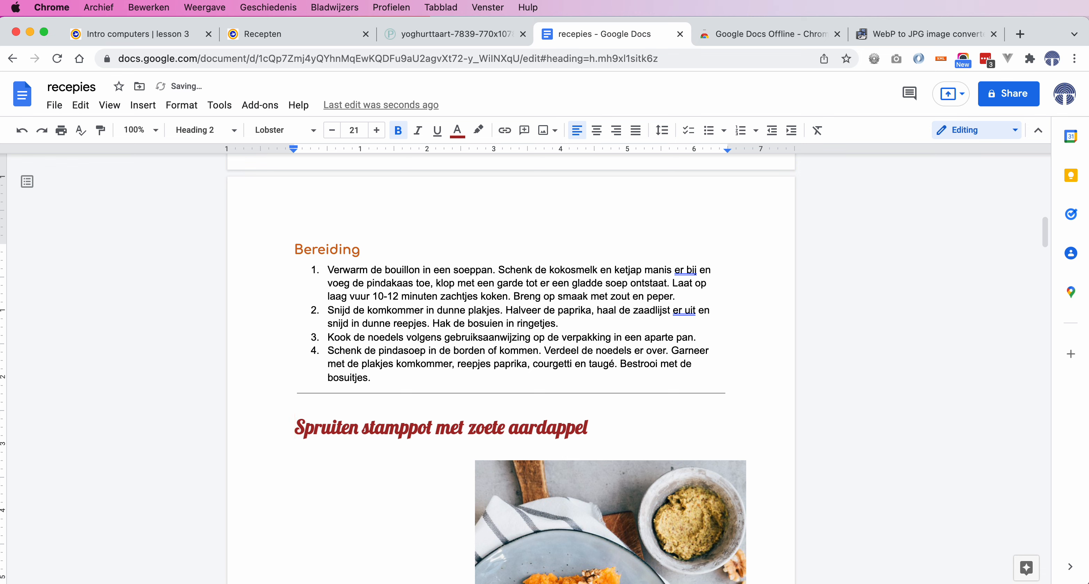
{"action": "left_click", "coordinate": [143, 105]}
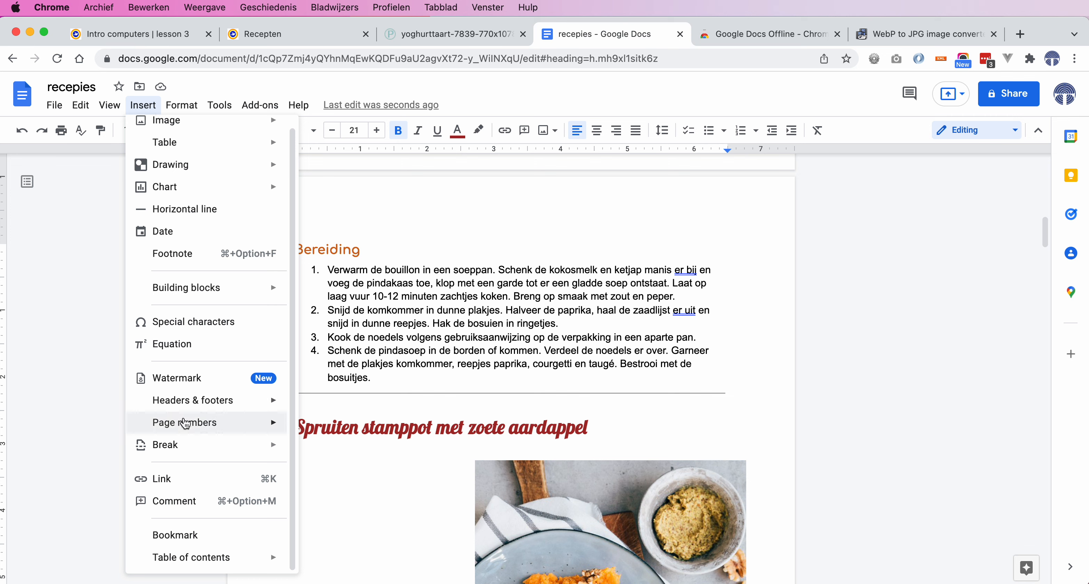
{"action": "mouse_move", "coordinate": [188, 448]}
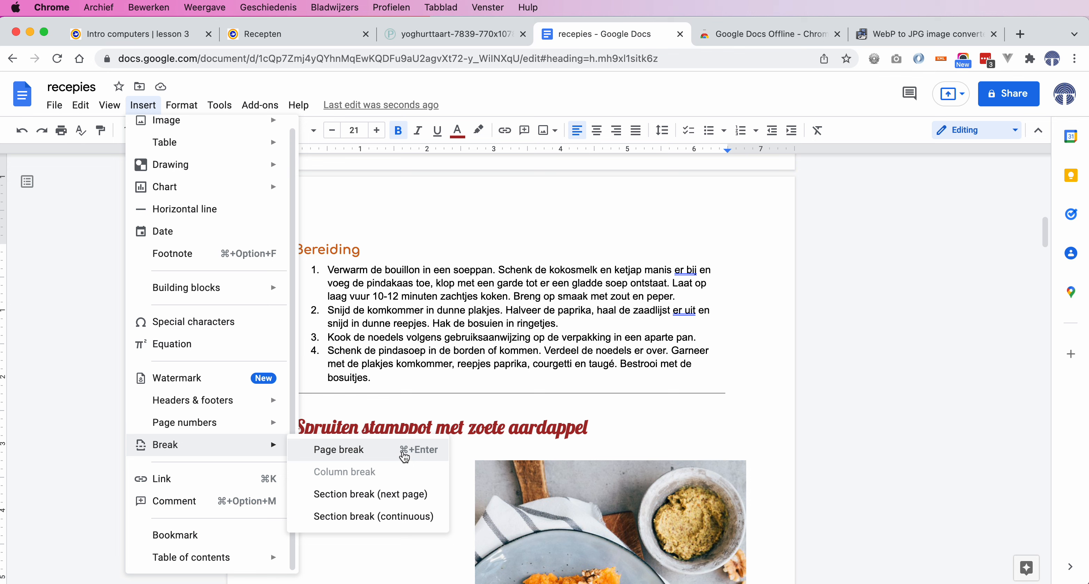
{"action": "left_click", "coordinate": [341, 452]}
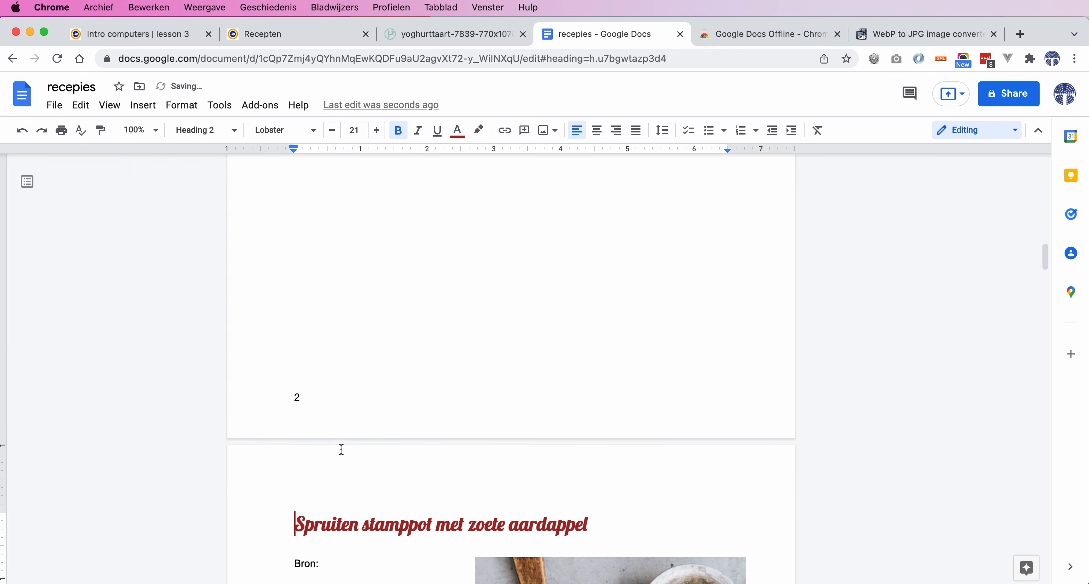
{"action": "scroll", "coordinate": [342, 449], "scroll_direction": "down", "scroll_amount": 5}
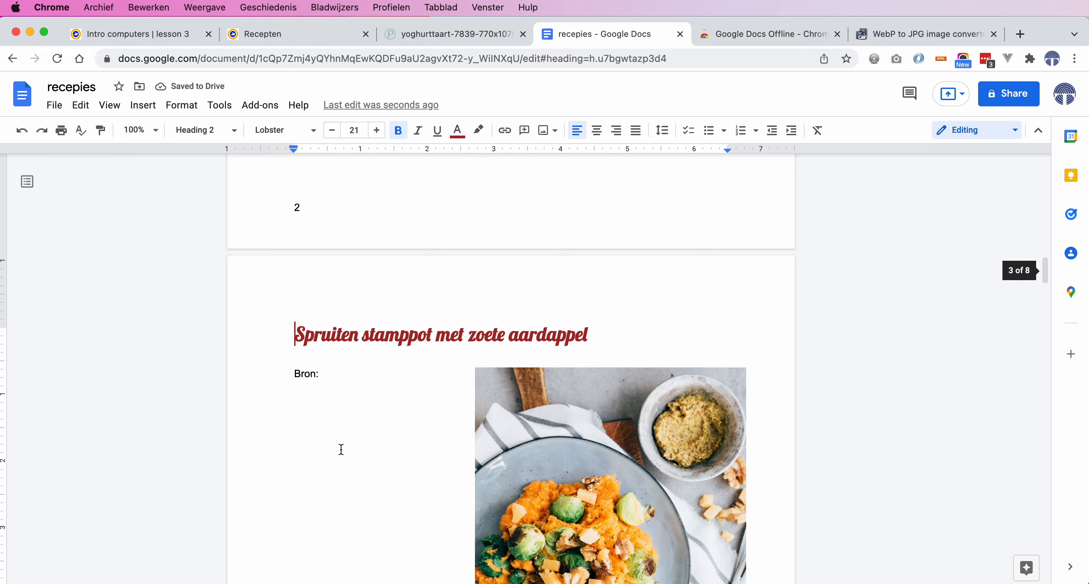
{"action": "scroll", "coordinate": [341, 449], "scroll_direction": "down", "scroll_amount": 20}
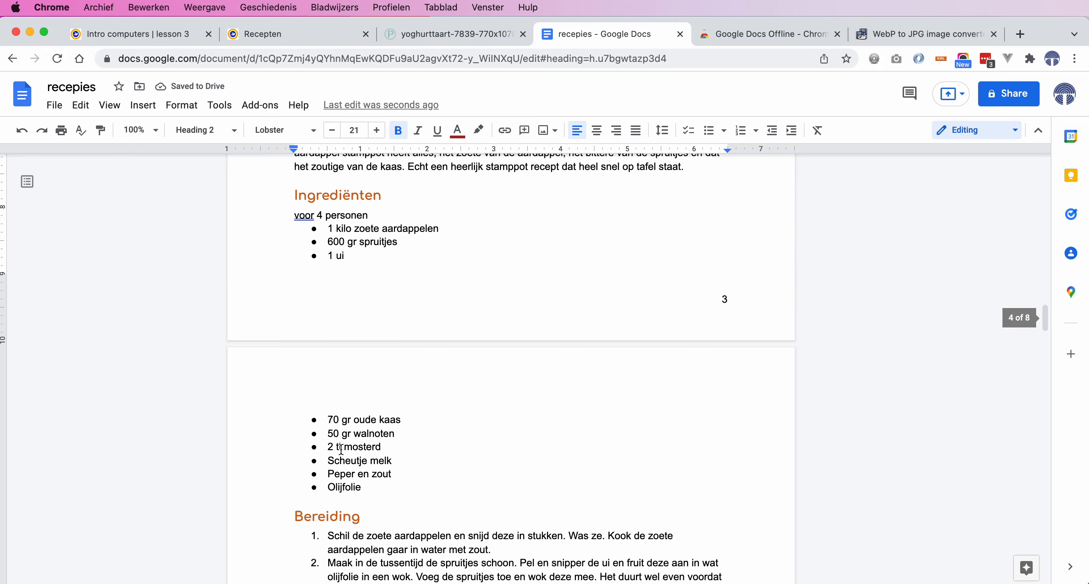
{"action": "scroll", "coordinate": [342, 450], "scroll_direction": "down", "scroll_amount": 6}
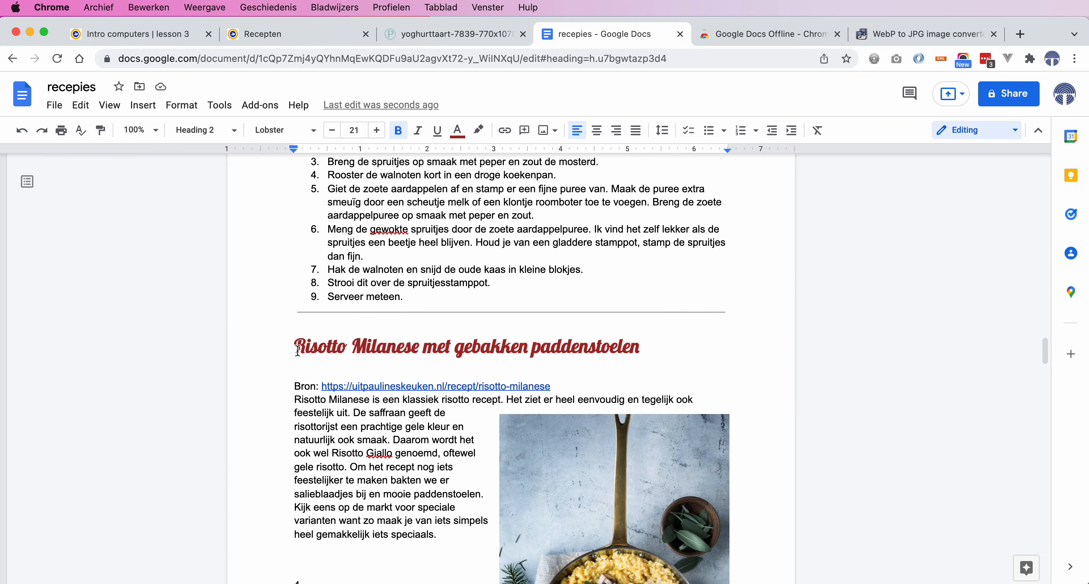
{"action": "left_click", "coordinate": [297, 350]}
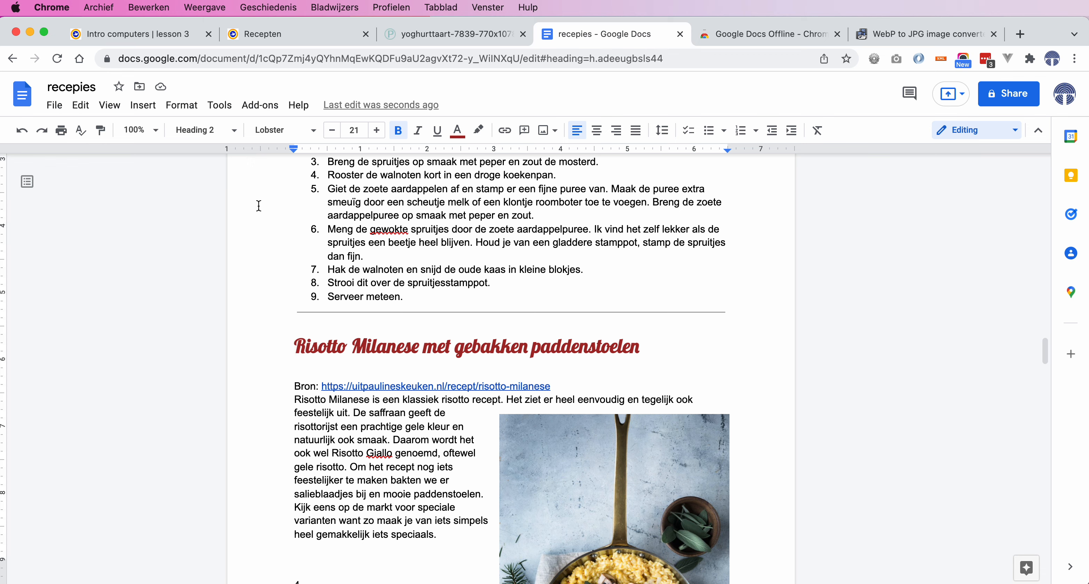
{"action": "left_click", "coordinate": [144, 107]}
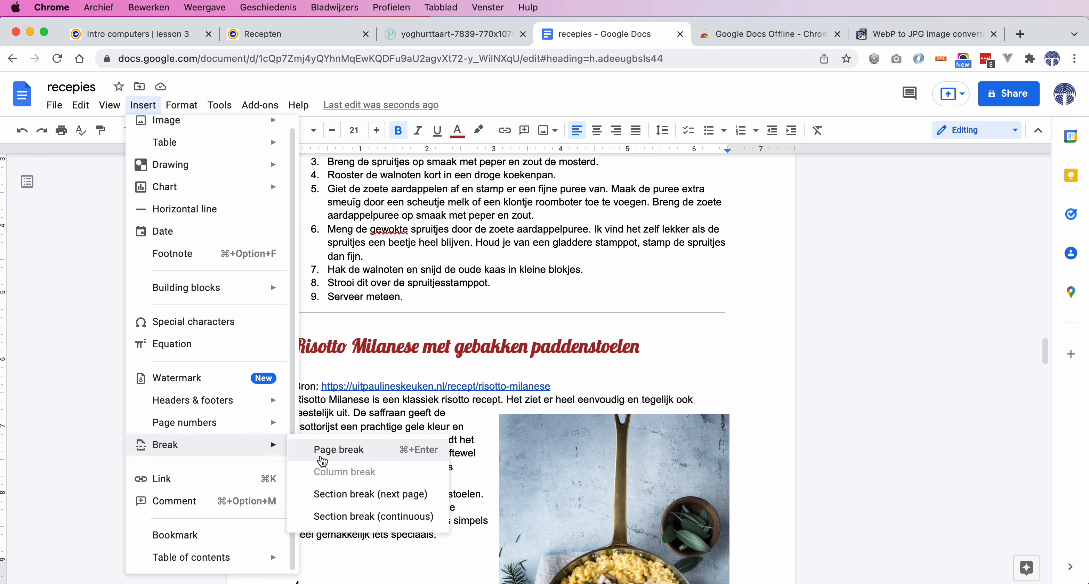
{"action": "left_click", "coordinate": [337, 458]}
Insert page breaks before the Rode kool and Griekse Yoghurttaart headings
{"action": "scroll", "coordinate": [365, 505], "scroll_direction": "down", "scroll_amount": 10}
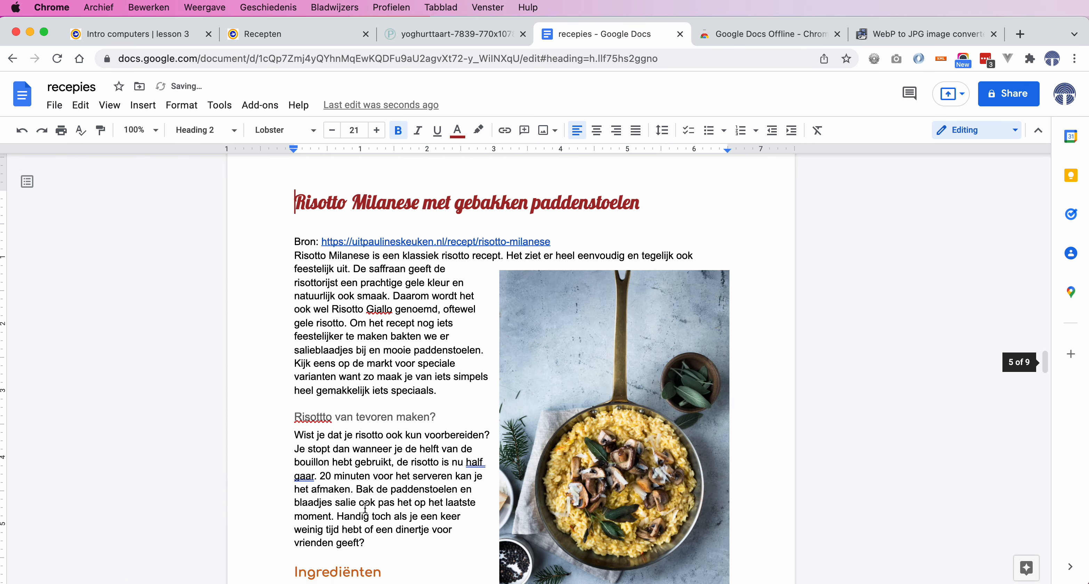
{"action": "scroll", "coordinate": [364, 505], "scroll_direction": "down", "scroll_amount": 15}
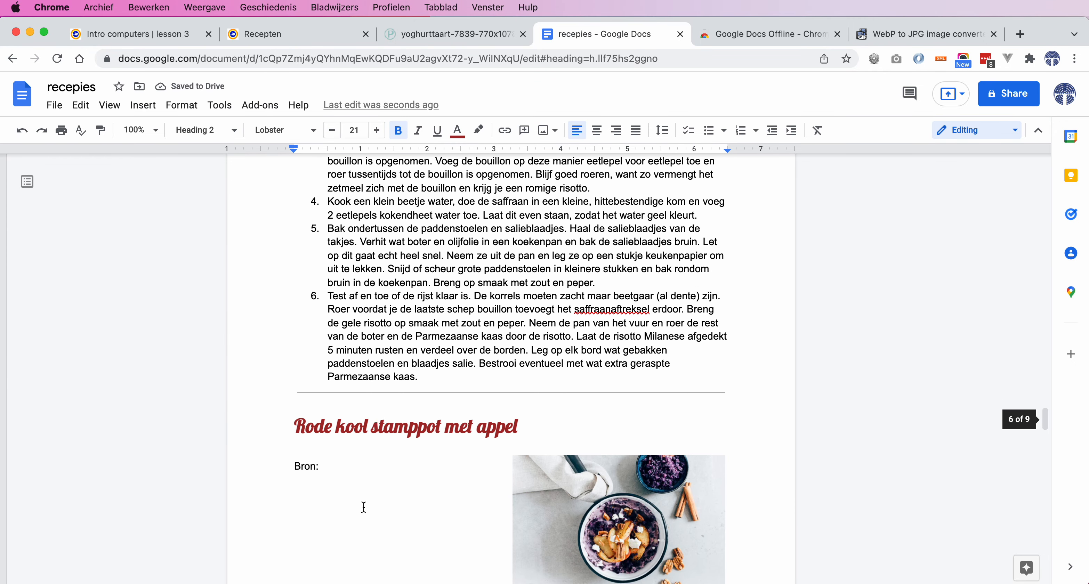
{"action": "left_click", "coordinate": [295, 431]}
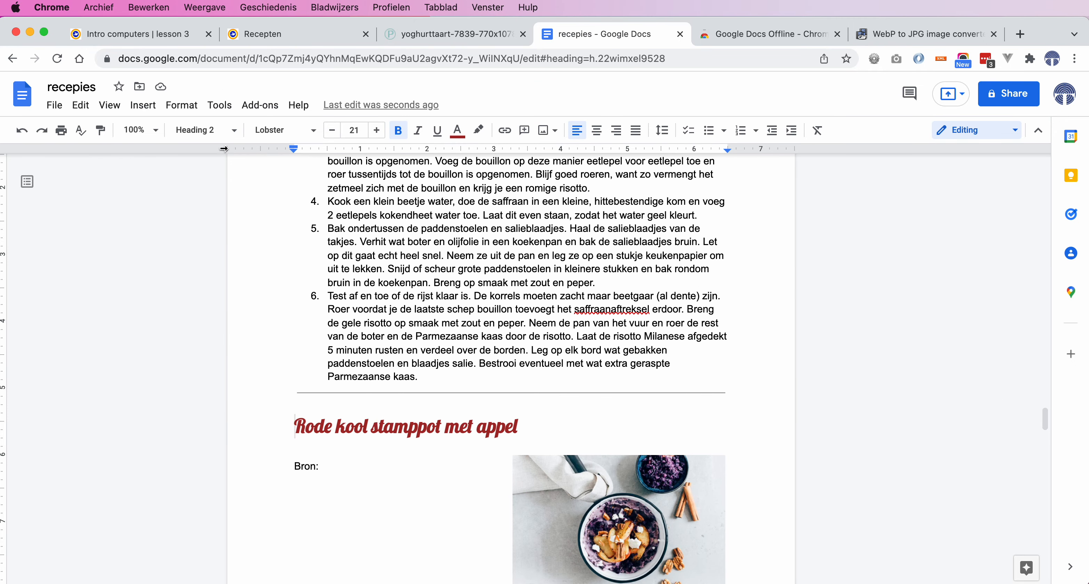
{"action": "left_click", "coordinate": [143, 105]}
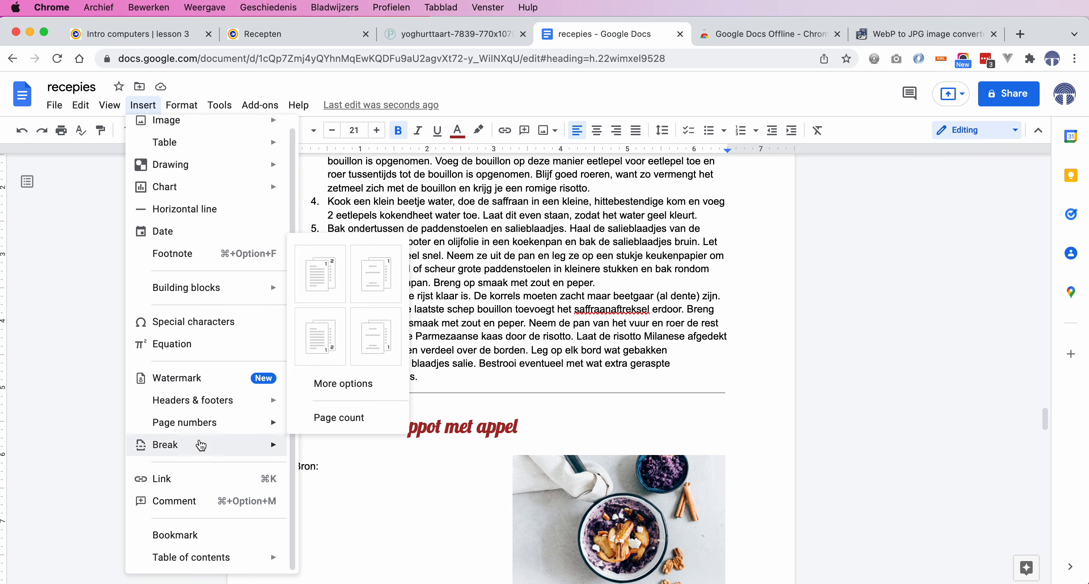
{"action": "mouse_move", "coordinate": [262, 448]}
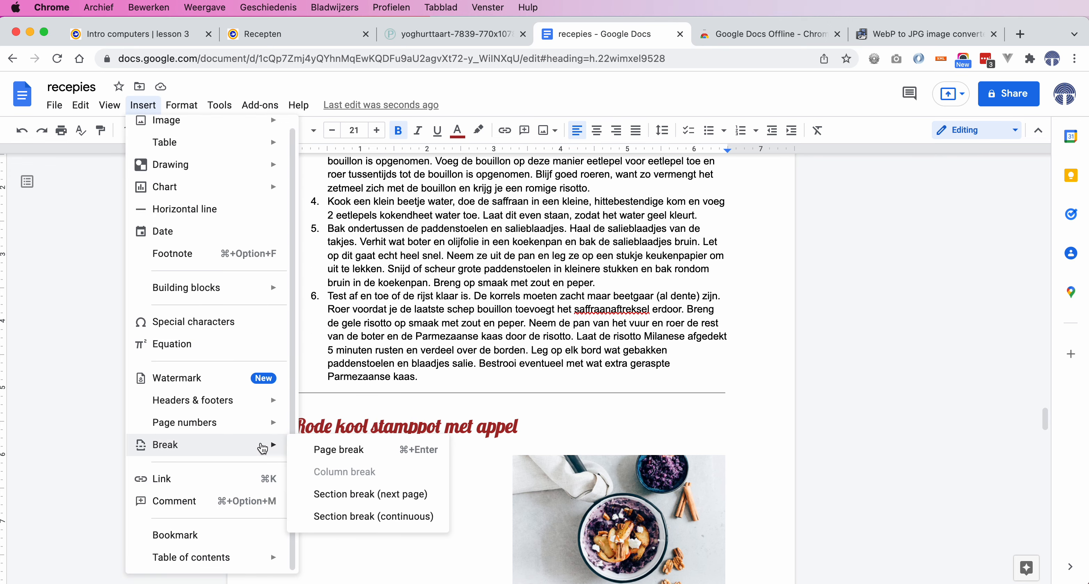
{"action": "left_click", "coordinate": [315, 450]}
{"action": "scroll", "coordinate": [325, 446], "scroll_direction": "down", "scroll_amount": 10}
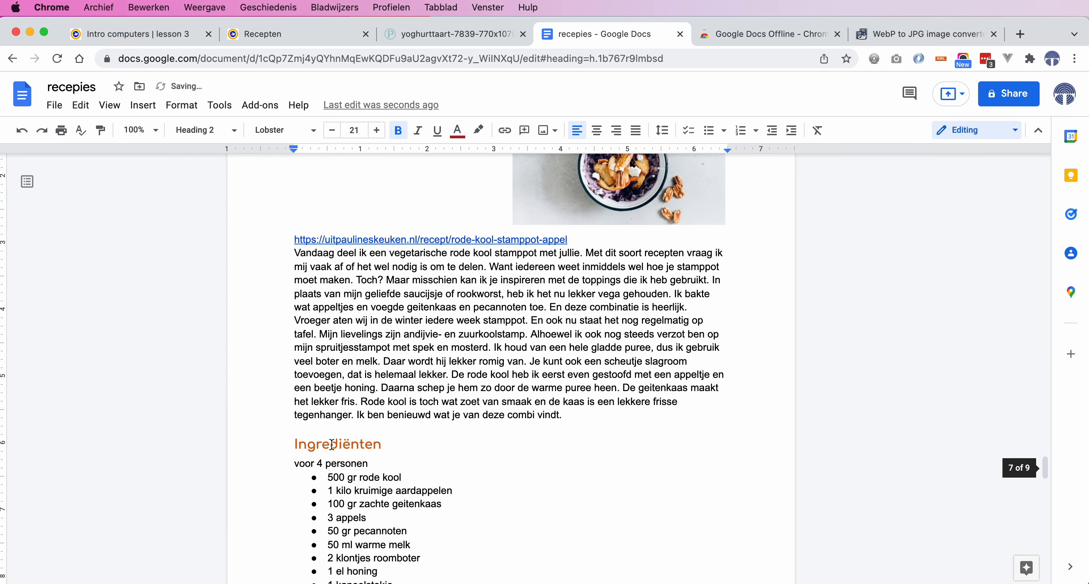
{"action": "scroll", "coordinate": [333, 443], "scroll_direction": "down", "scroll_amount": 8}
{"action": "left_click", "coordinate": [295, 394]}
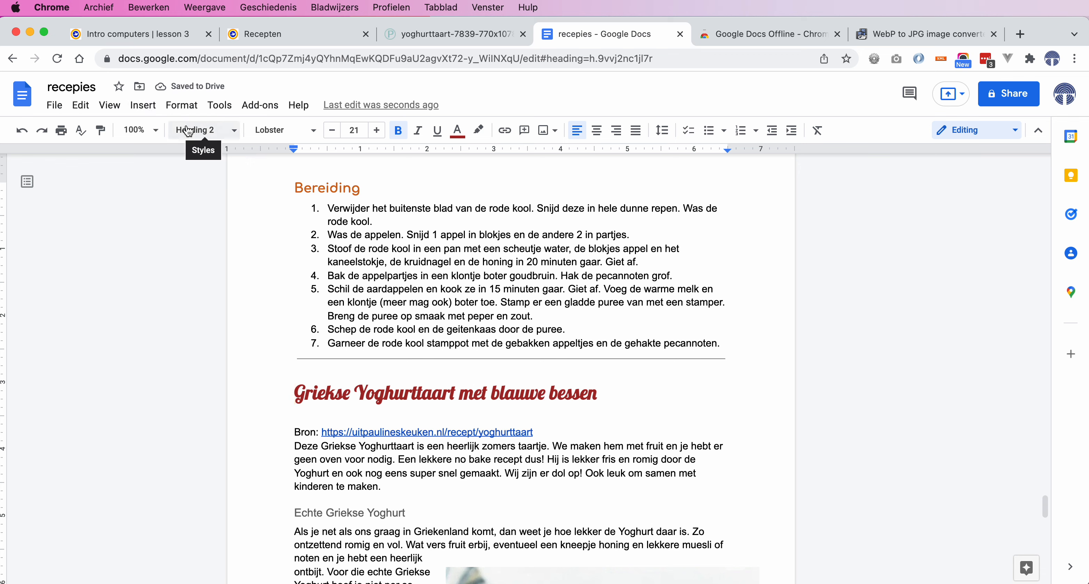
{"action": "left_click", "coordinate": [145, 109]}
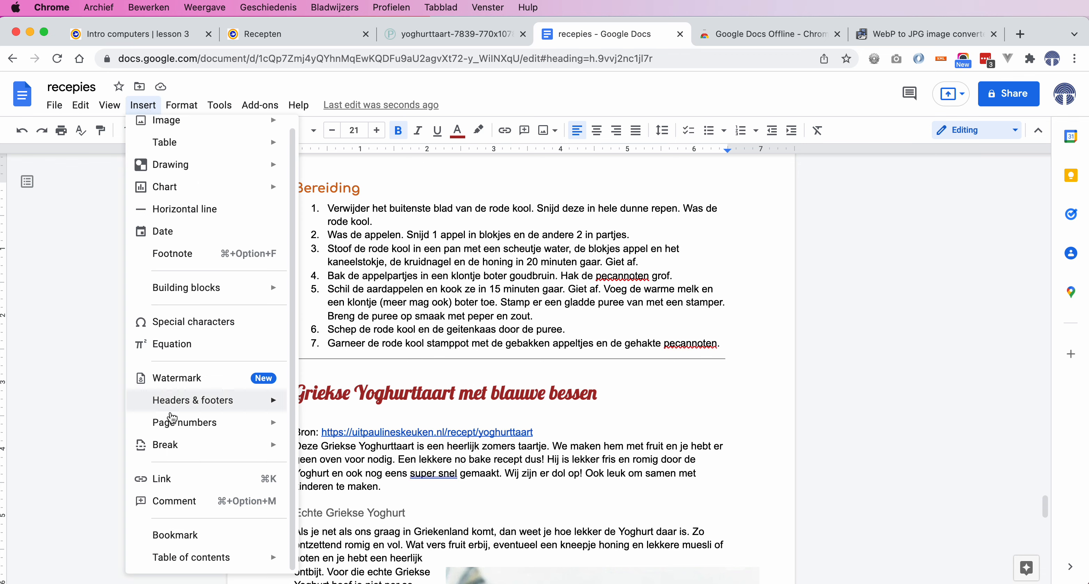
{"action": "mouse_move", "coordinate": [195, 443]}
{"action": "left_click", "coordinate": [321, 447]}
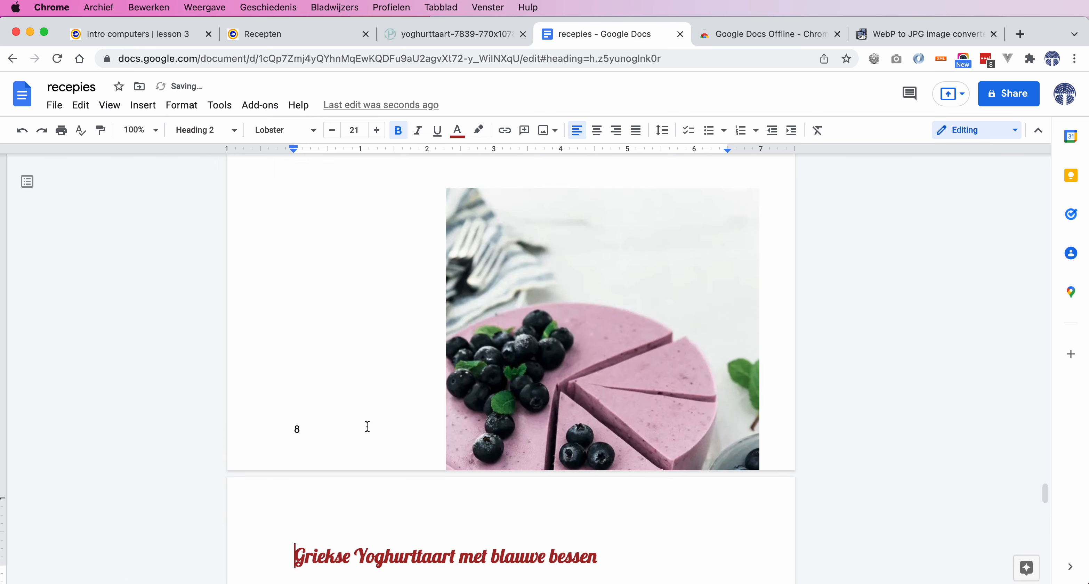
{"action": "scroll", "coordinate": [341, 421], "scroll_direction": "down", "scroll_amount": 20}
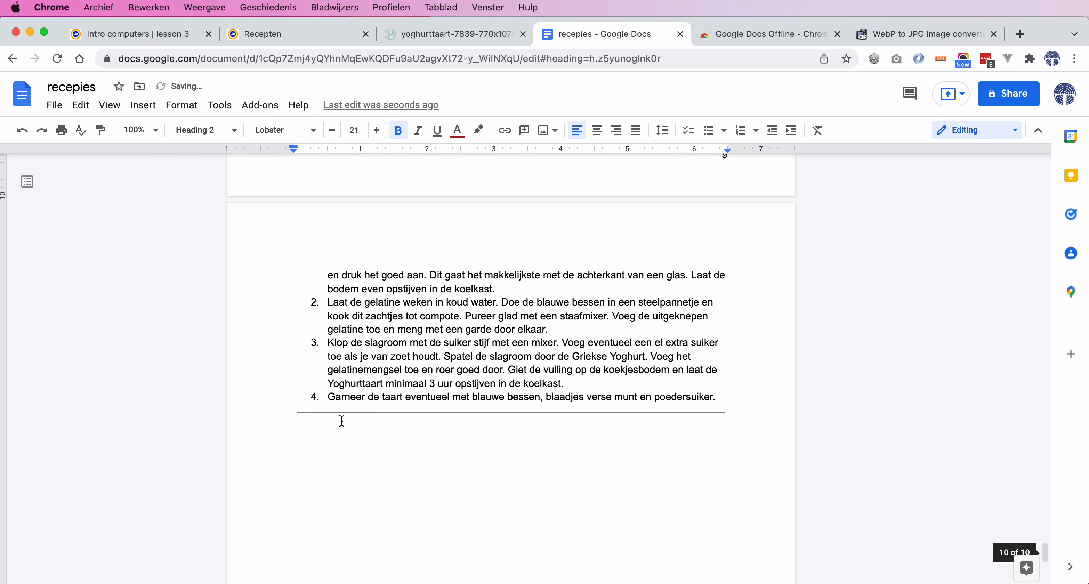
{"action": "scroll", "coordinate": [342, 421], "scroll_direction": "up", "scroll_amount": 20}
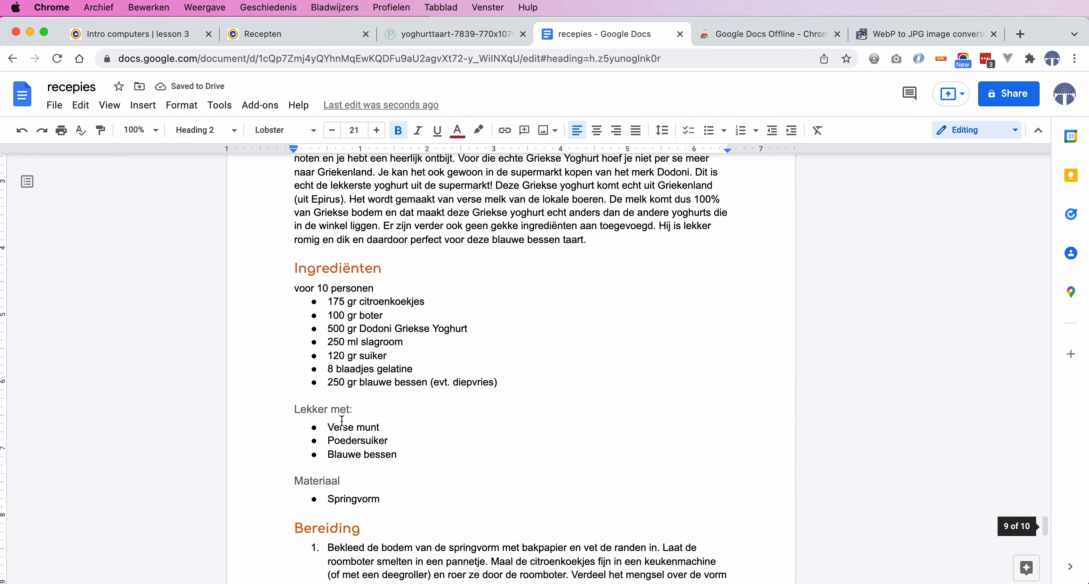
{"action": "scroll", "coordinate": [341, 421], "scroll_direction": "down", "scroll_amount": 12}
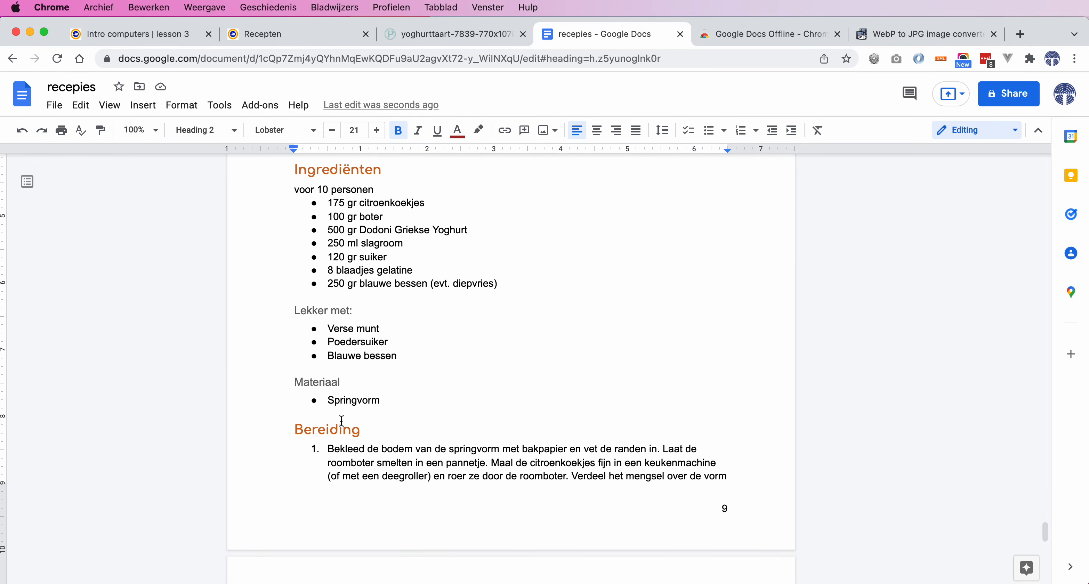
{"action": "scroll", "coordinate": [341, 420], "scroll_direction": "down", "scroll_amount": 12}
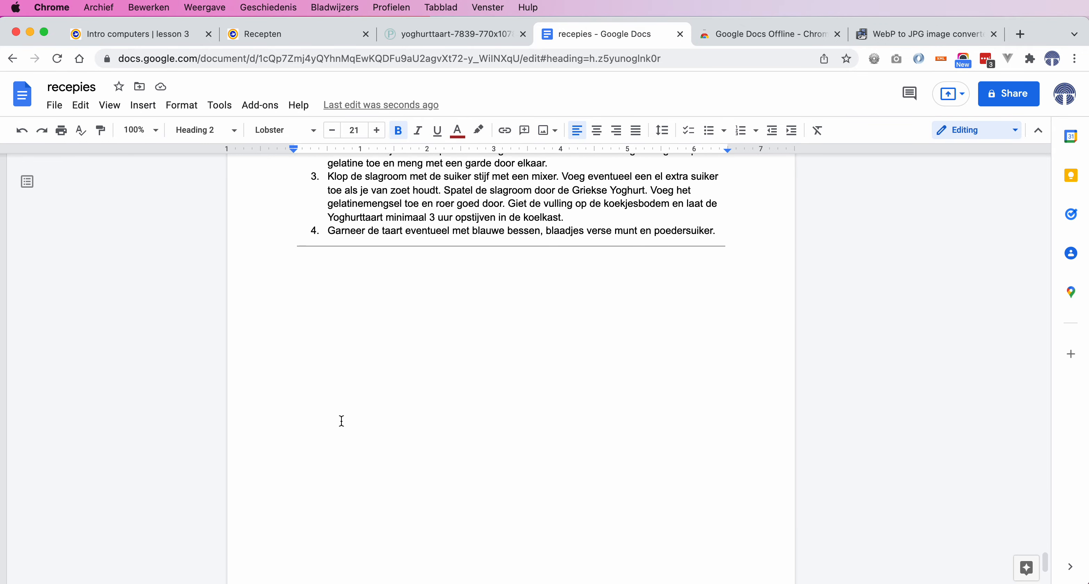
{"action": "scroll", "coordinate": [342, 421], "scroll_direction": "up", "scroll_amount": 15}
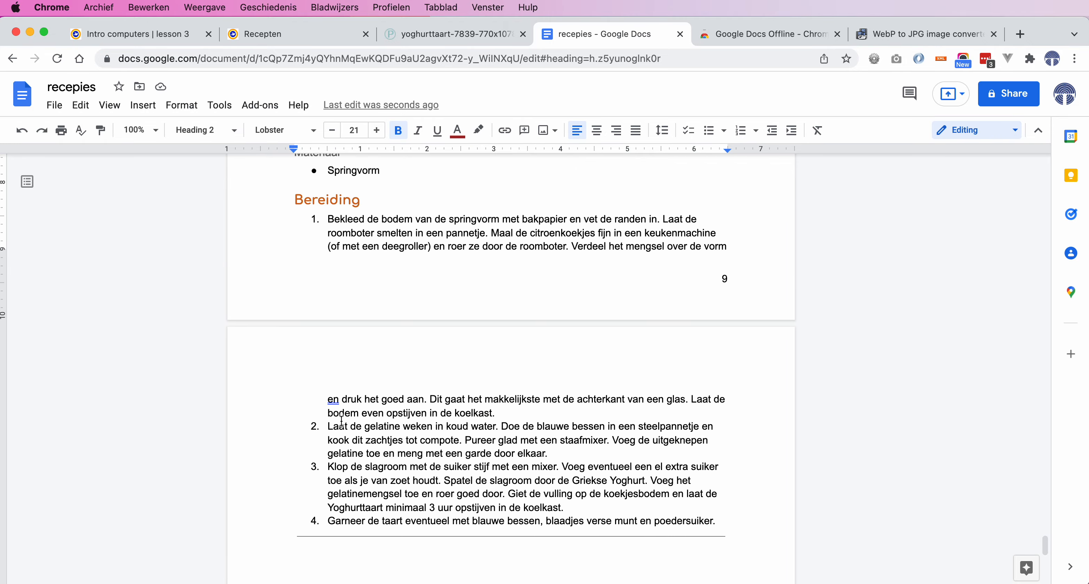
{"action": "scroll", "coordinate": [341, 421], "scroll_direction": "up", "scroll_amount": 10}
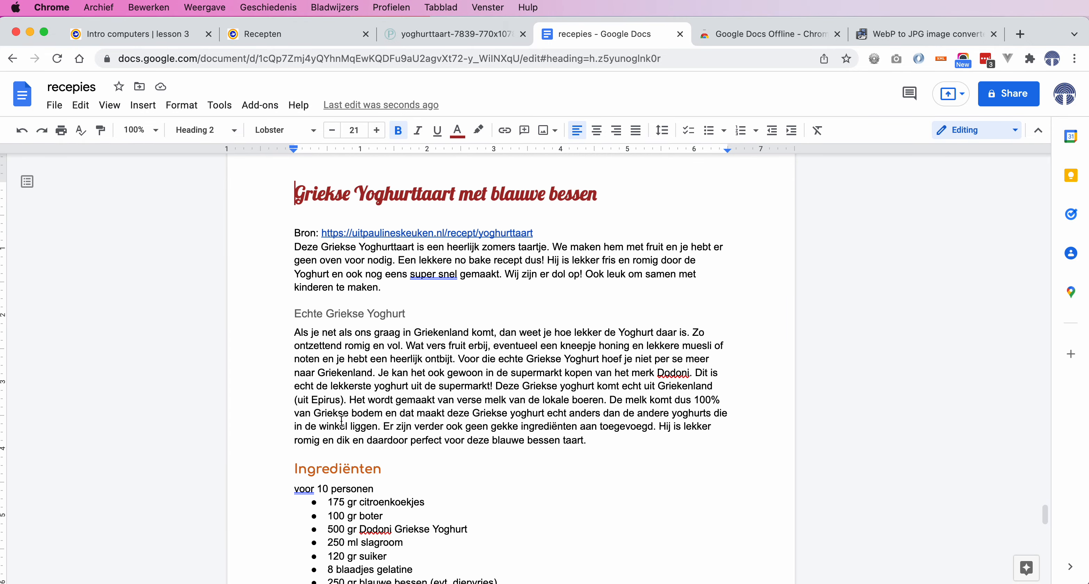
{"action": "scroll", "coordinate": [341, 421], "scroll_direction": "up", "scroll_amount": 15}
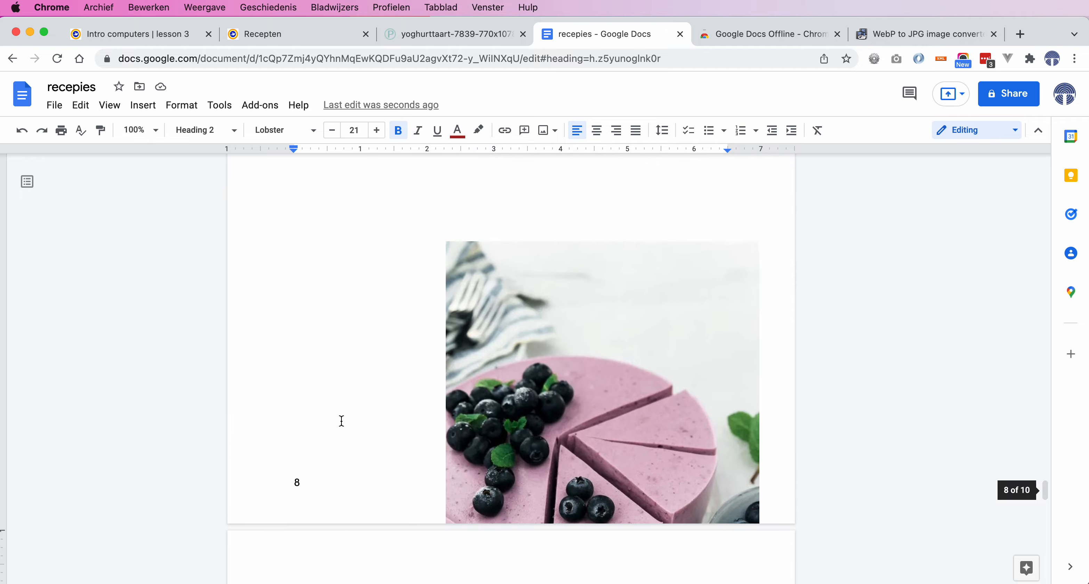
{"action": "scroll", "coordinate": [341, 421], "scroll_direction": "up", "scroll_amount": 15}
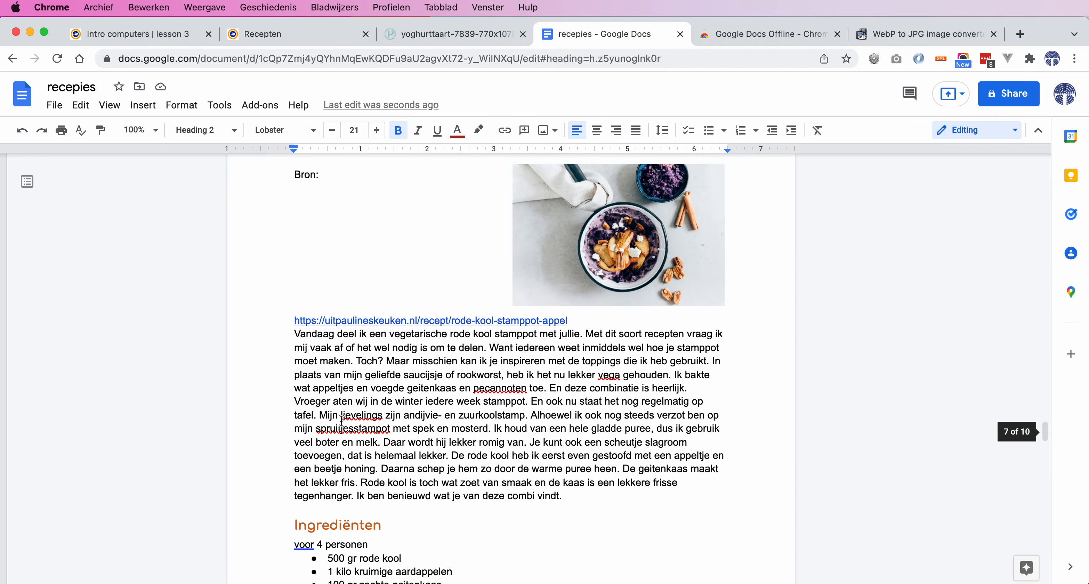
{"action": "scroll", "coordinate": [341, 421], "scroll_direction": "up", "scroll_amount": 15}
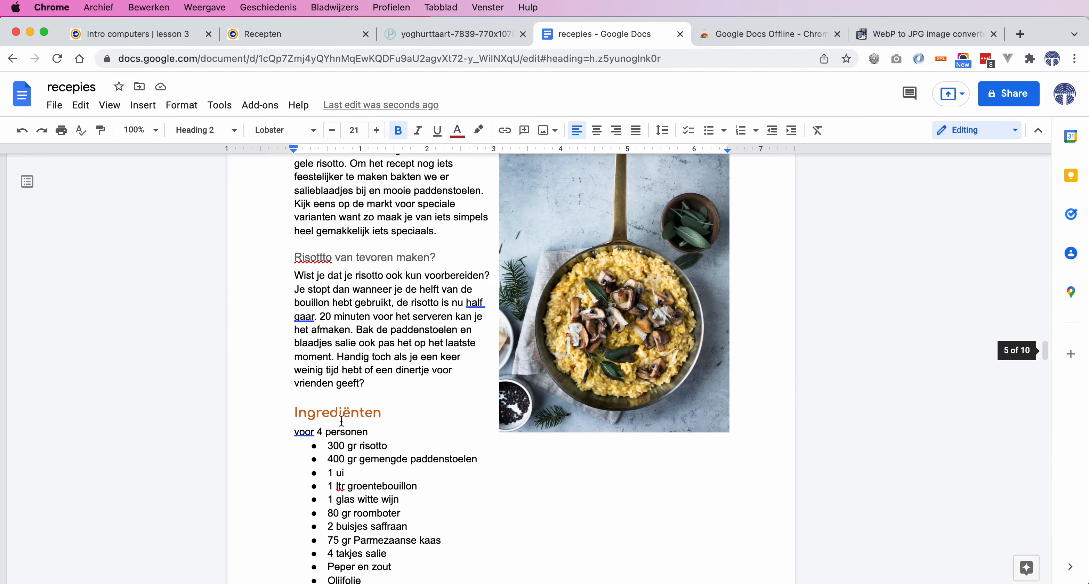
{"action": "scroll", "coordinate": [341, 421], "scroll_direction": "up", "scroll_amount": 15}
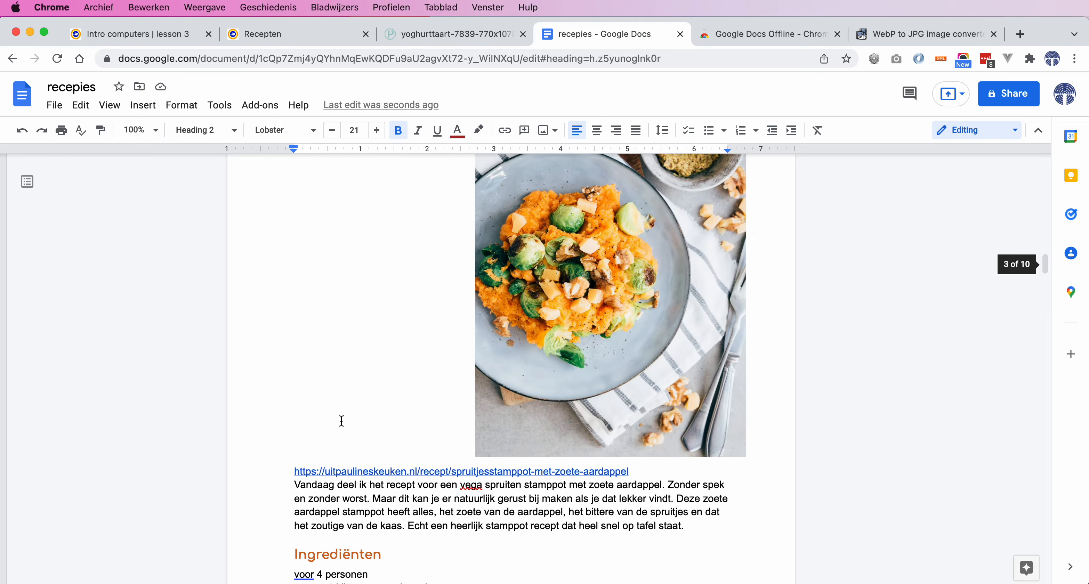
{"action": "scroll", "coordinate": [341, 421], "scroll_direction": "up", "scroll_amount": 15}
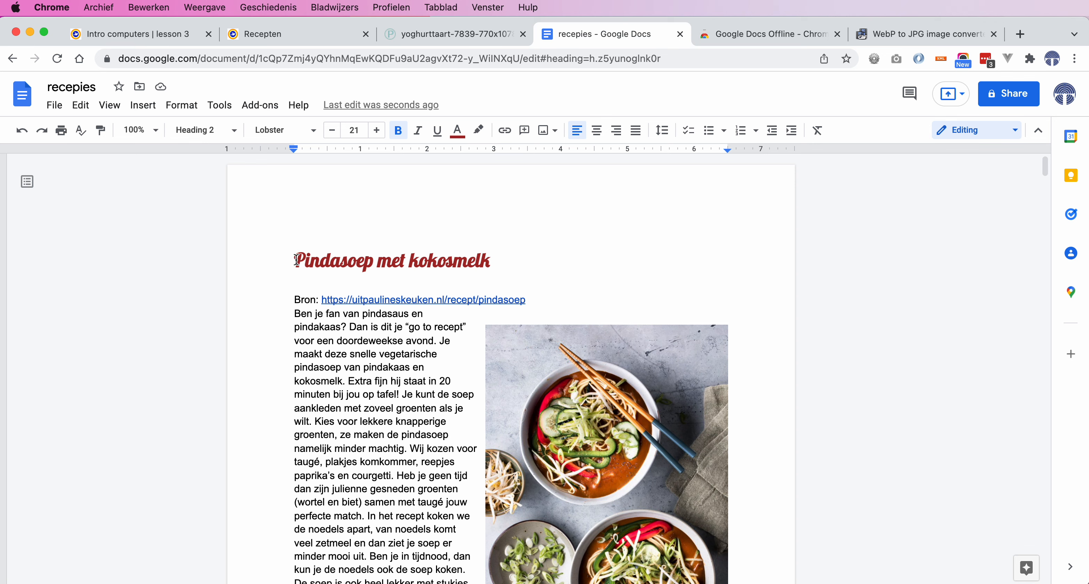
Insert a page break before the Pindasoep met kokosmelk heading to create a blank first page
{"action": "left_click", "coordinate": [297, 260]}
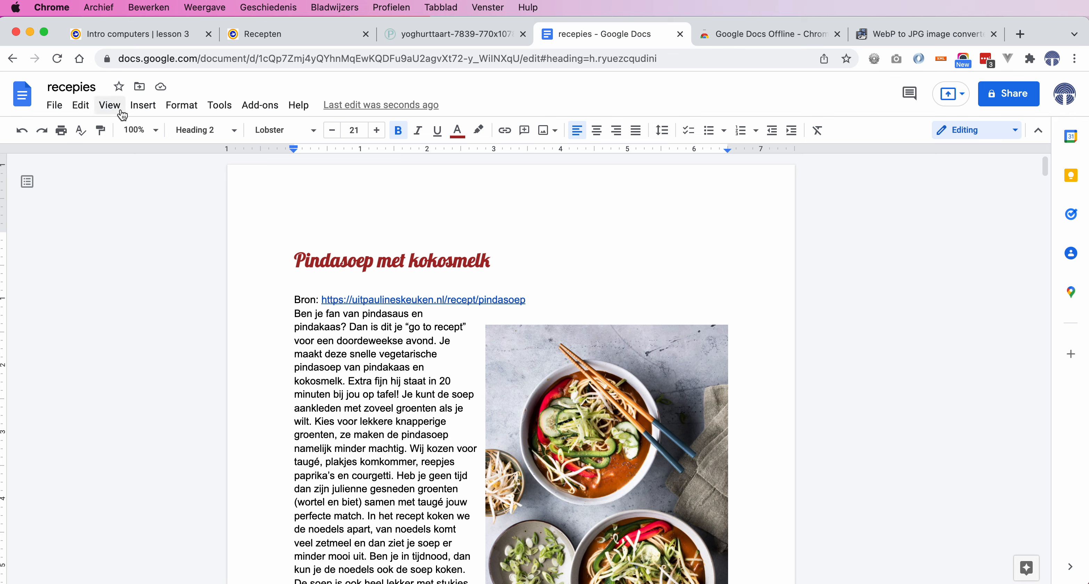
{"action": "left_click", "coordinate": [142, 111]}
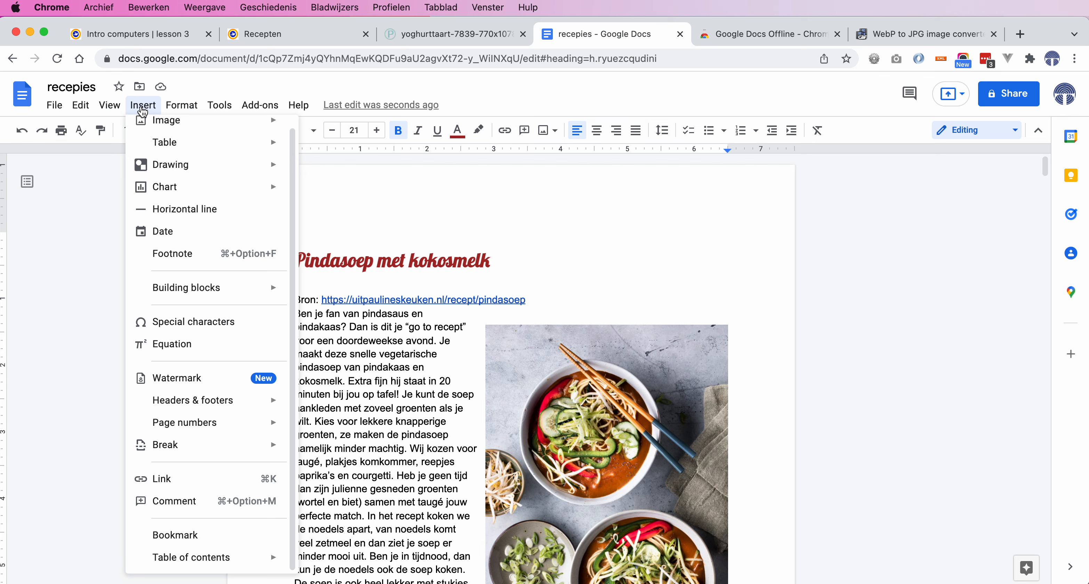
{"action": "mouse_move", "coordinate": [224, 449]}
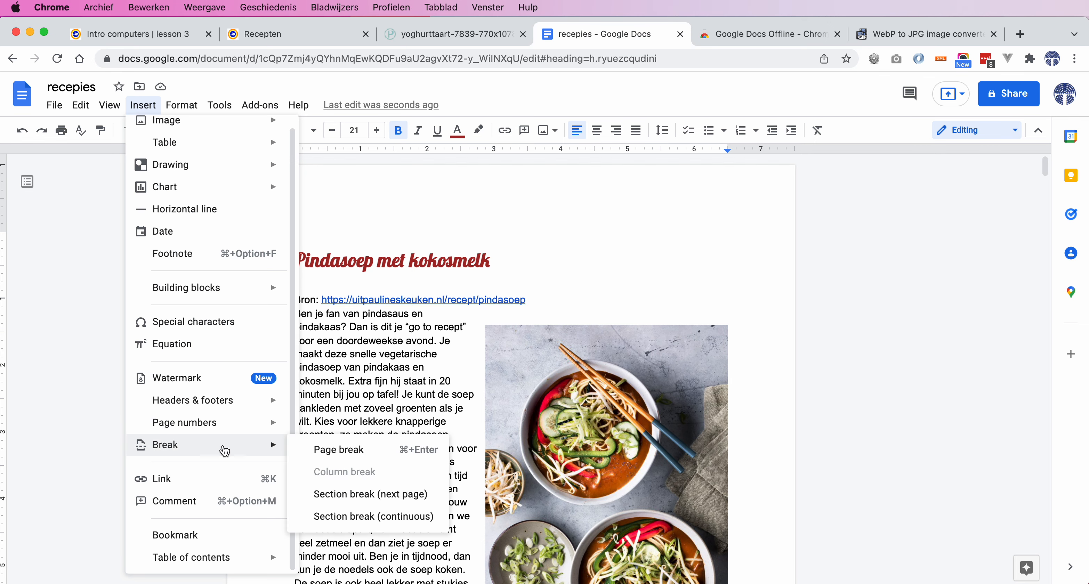
{"action": "left_click", "coordinate": [291, 449]}
{"action": "scroll", "coordinate": [325, 356], "scroll_direction": "up", "scroll_amount": 10}
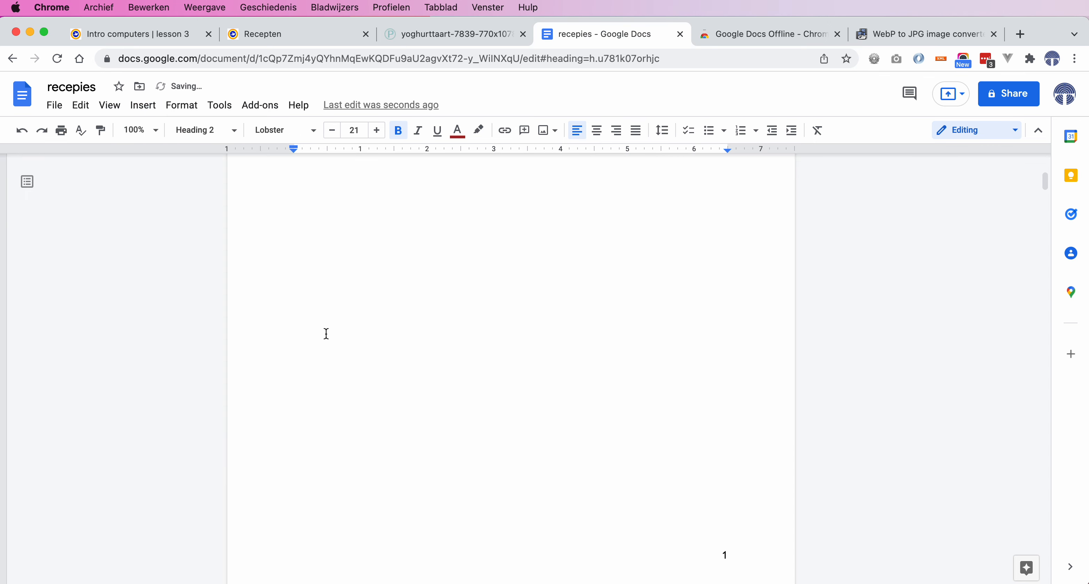
Type the heading 'Inhoud' on the new first page and add a Normal text line below it
{"action": "left_click", "coordinate": [345, 265]}
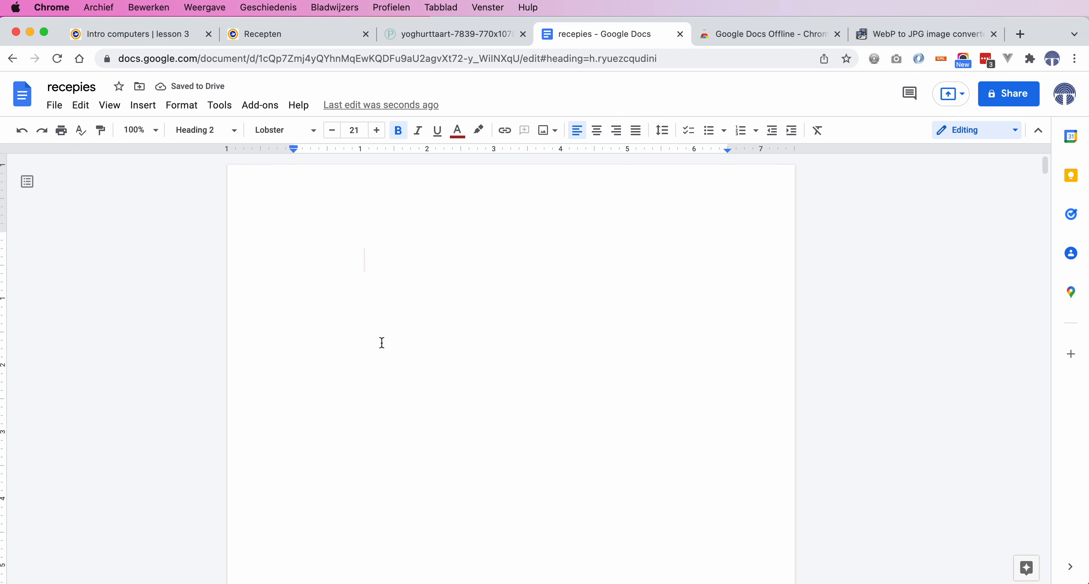
{"action": "key", "text": "BackSpace"}
{"action": "type", "text": "Inhoud"}
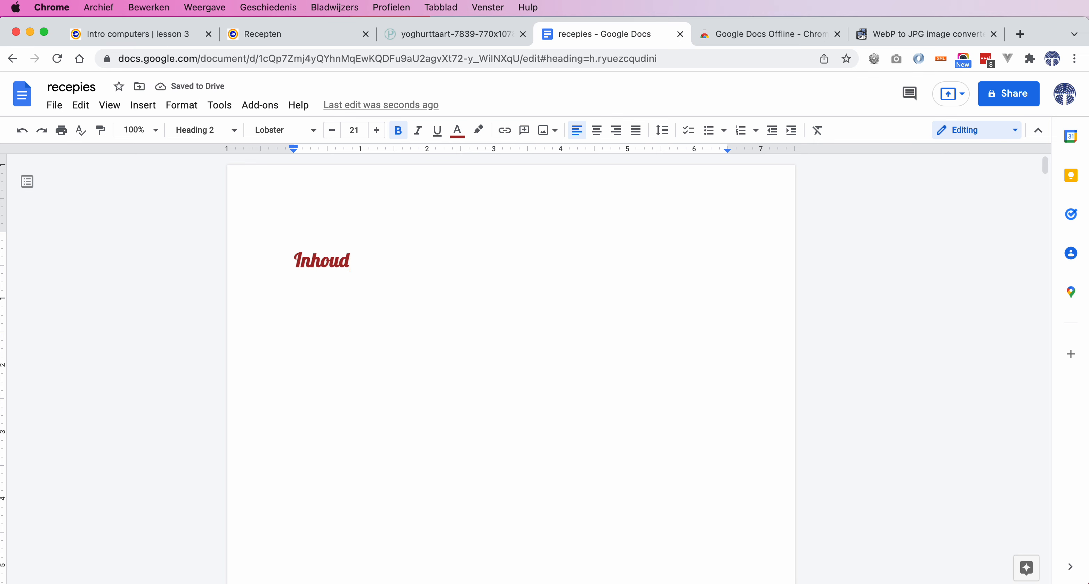
{"action": "key", "text": "Return"}
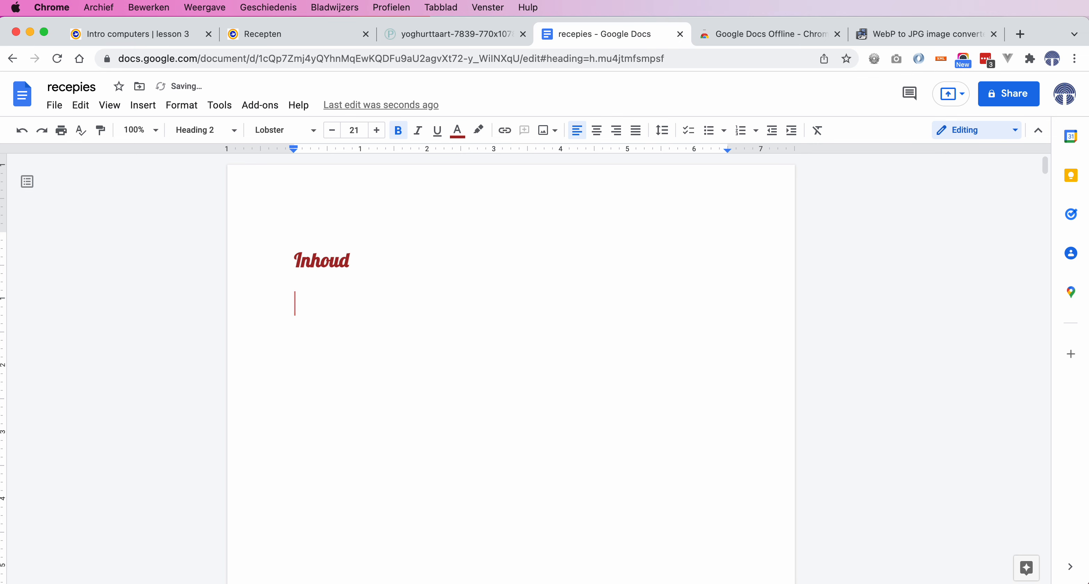
{"action": "left_click", "coordinate": [233, 131]}
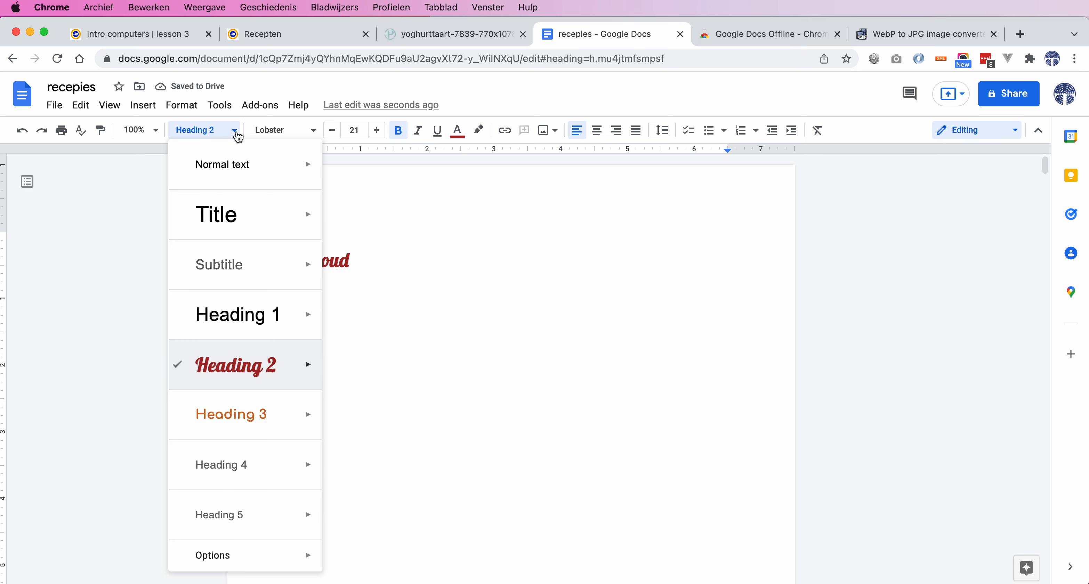
{"action": "left_click", "coordinate": [237, 166]}
{"action": "scroll", "coordinate": [359, 370], "scroll_direction": "down", "scroll_amount": 15}
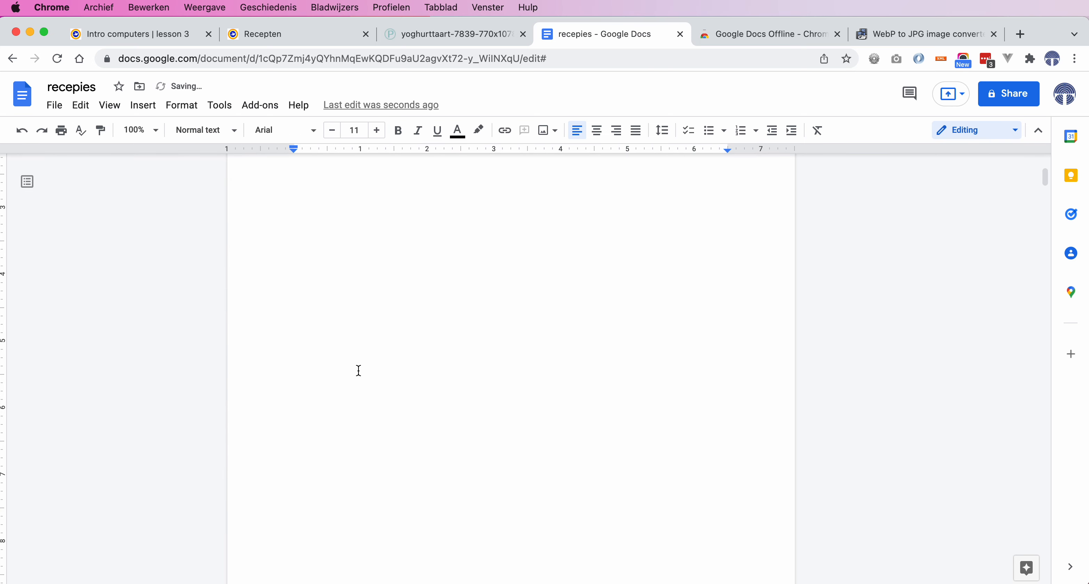
{"action": "scroll", "coordinate": [359, 370], "scroll_direction": "up", "scroll_amount": 15}
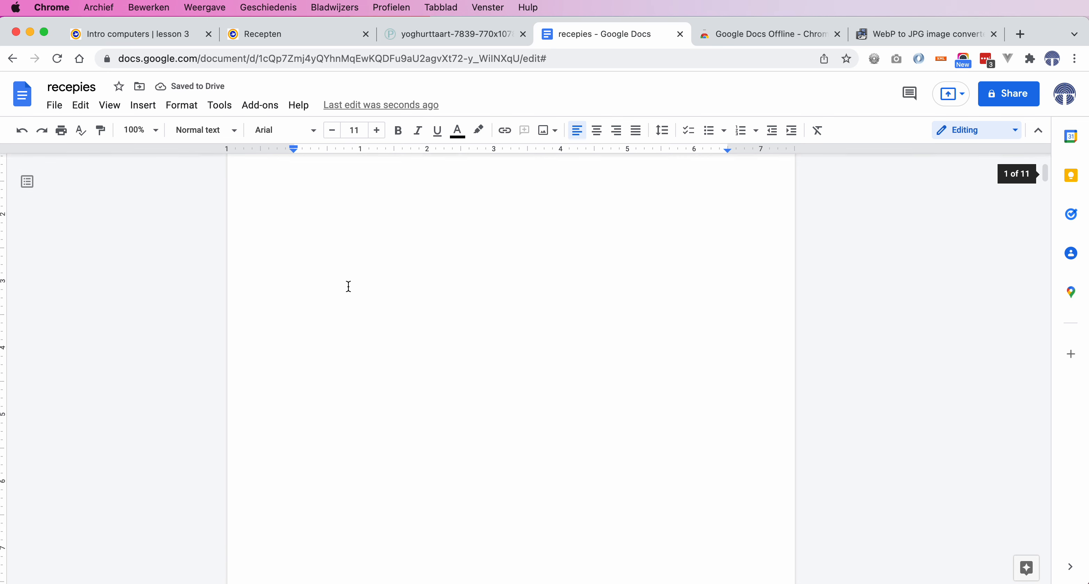
Insert a table of contents with page numbers below the 'Inhoud' heading
{"action": "left_click", "coordinate": [148, 111]}
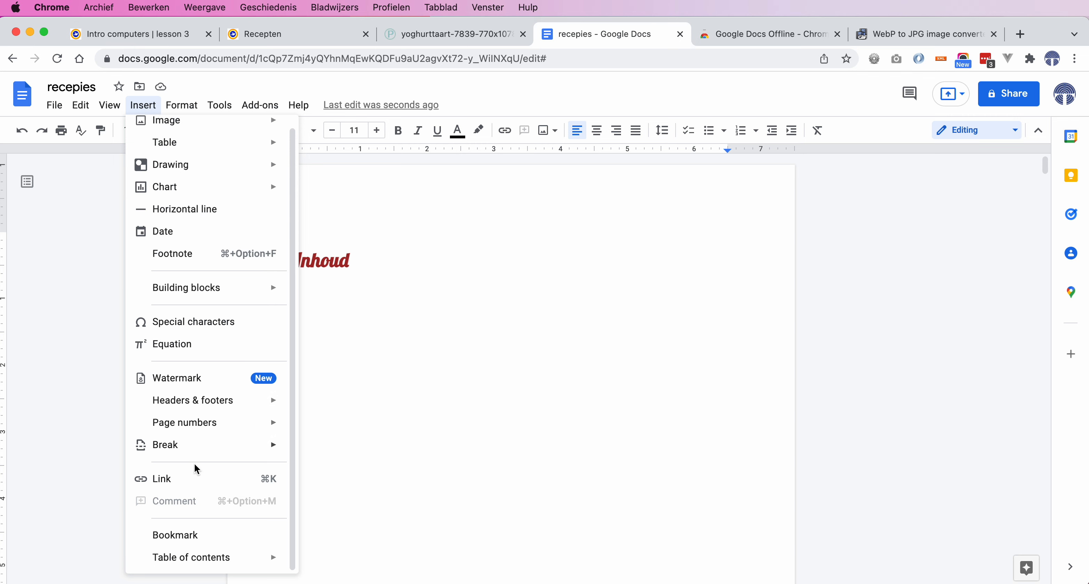
{"action": "mouse_move", "coordinate": [213, 560]}
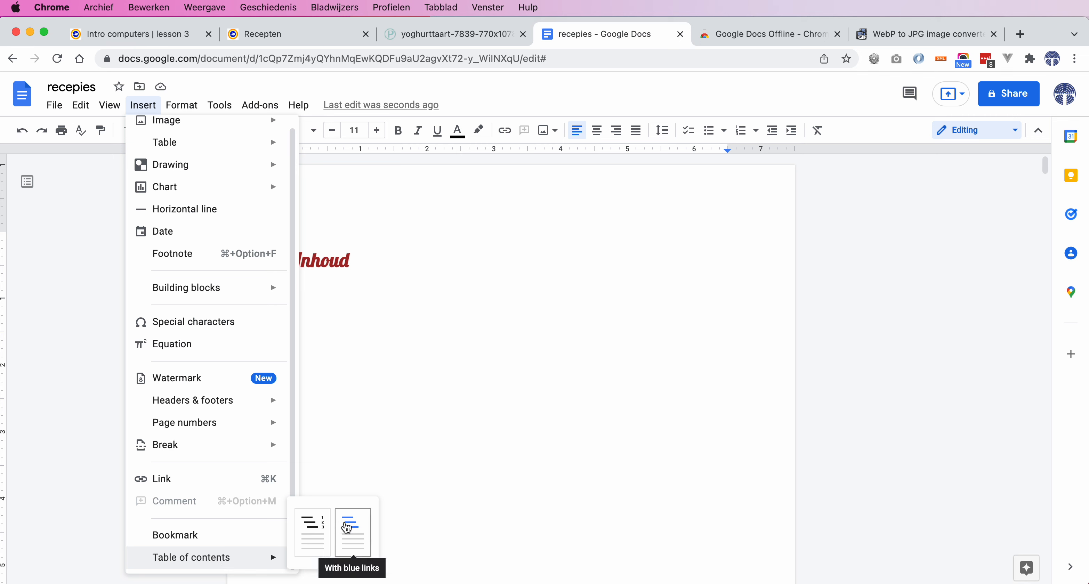
{"action": "left_click", "coordinate": [321, 532]}
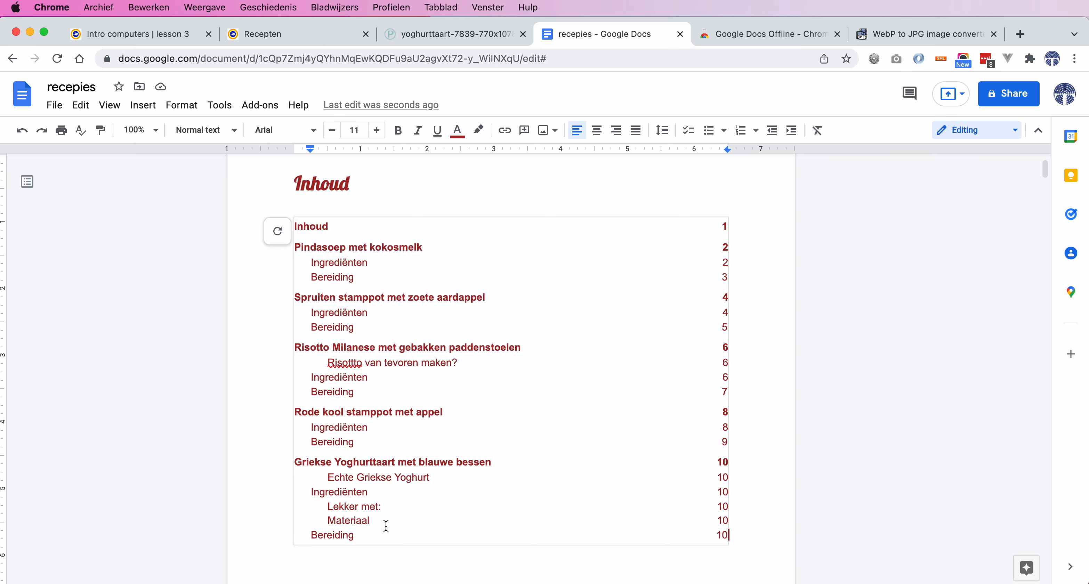
Select the whole table of contents and change its text colour from red to black
{"action": "left_click_drag", "start_coordinate": [382, 535], "coordinate": [294, 229]}
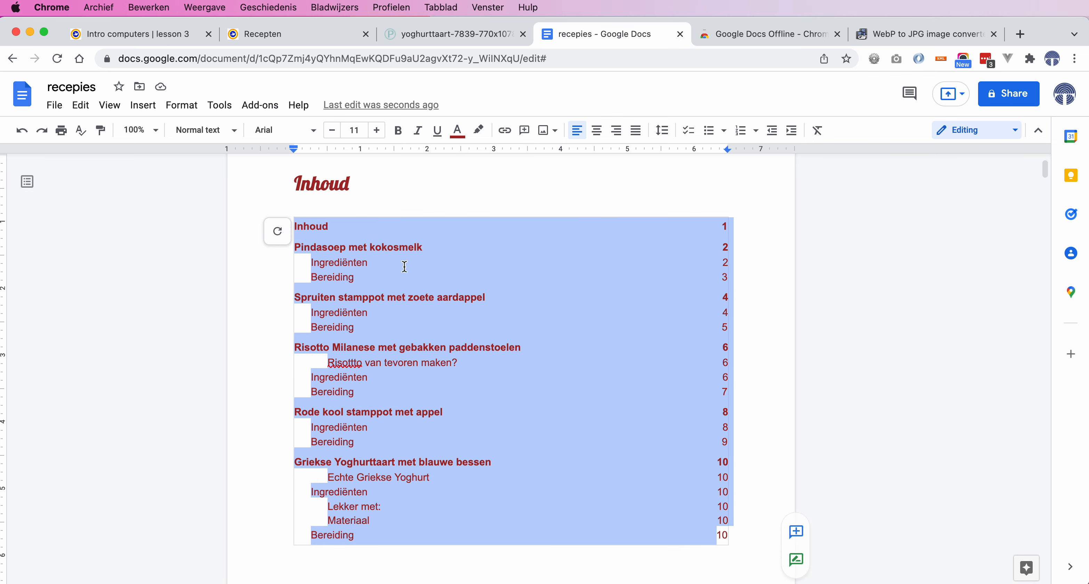
{"action": "left_click", "coordinate": [458, 132]}
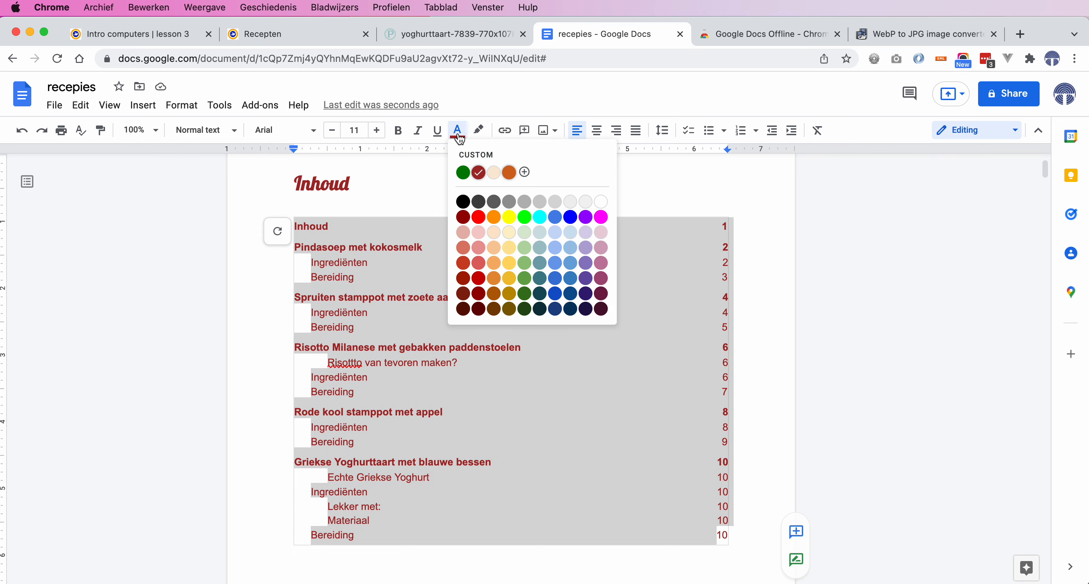
{"action": "left_click", "coordinate": [524, 172]}
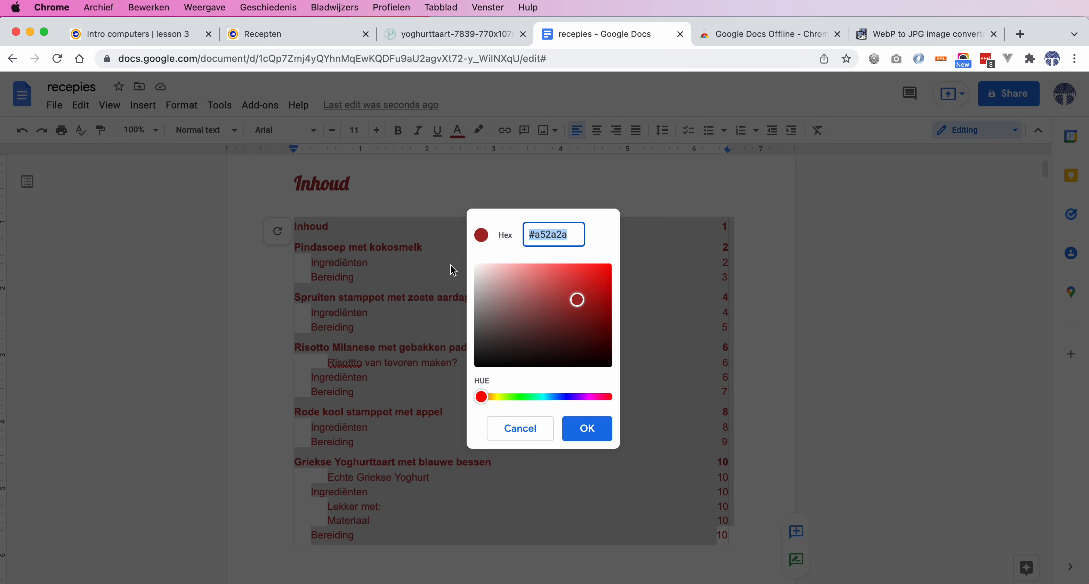
{"action": "left_click", "coordinate": [520, 428]}
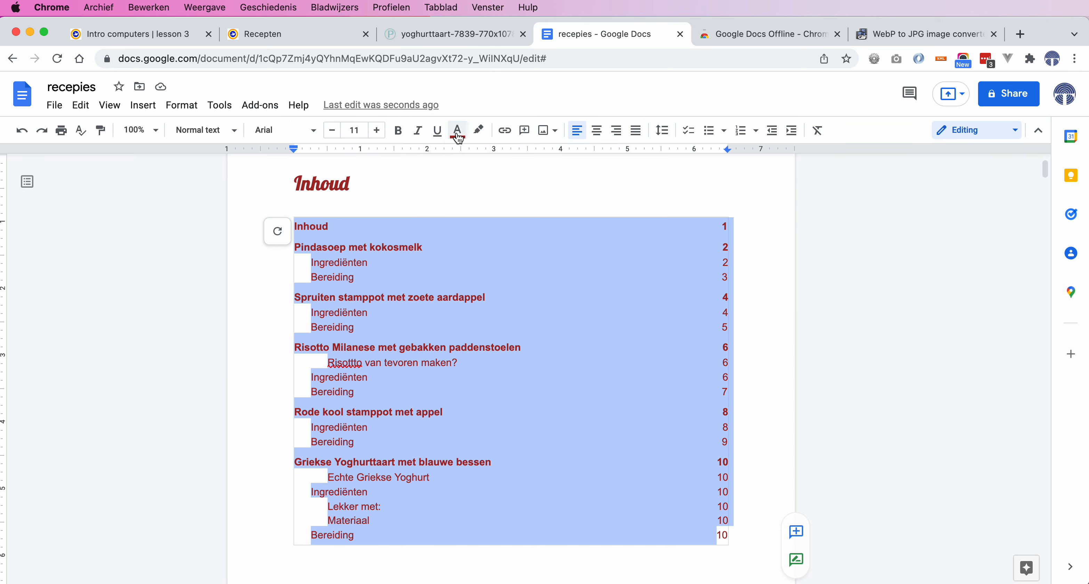
{"action": "left_click", "coordinate": [458, 134]}
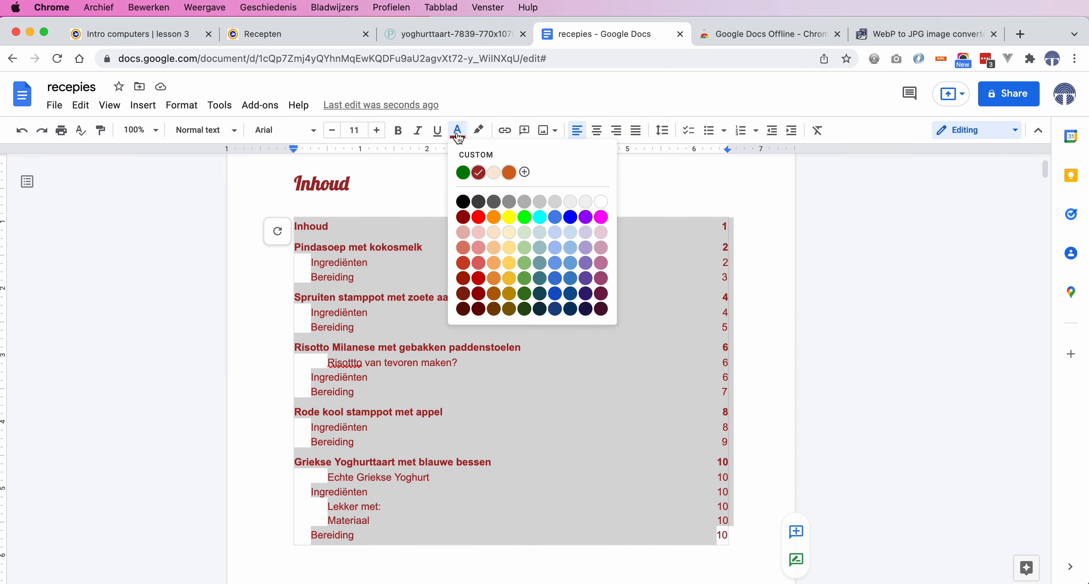
{"action": "left_click", "coordinate": [464, 202]}
{"action": "left_click", "coordinate": [455, 265]}
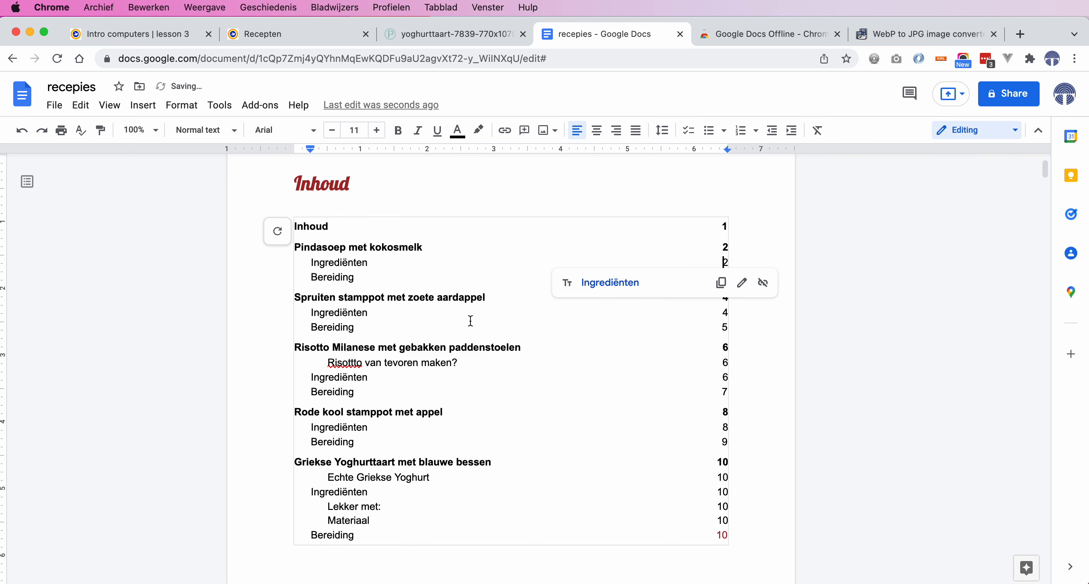
{"action": "scroll", "coordinate": [470, 321], "scroll_direction": "up", "scroll_amount": 2}
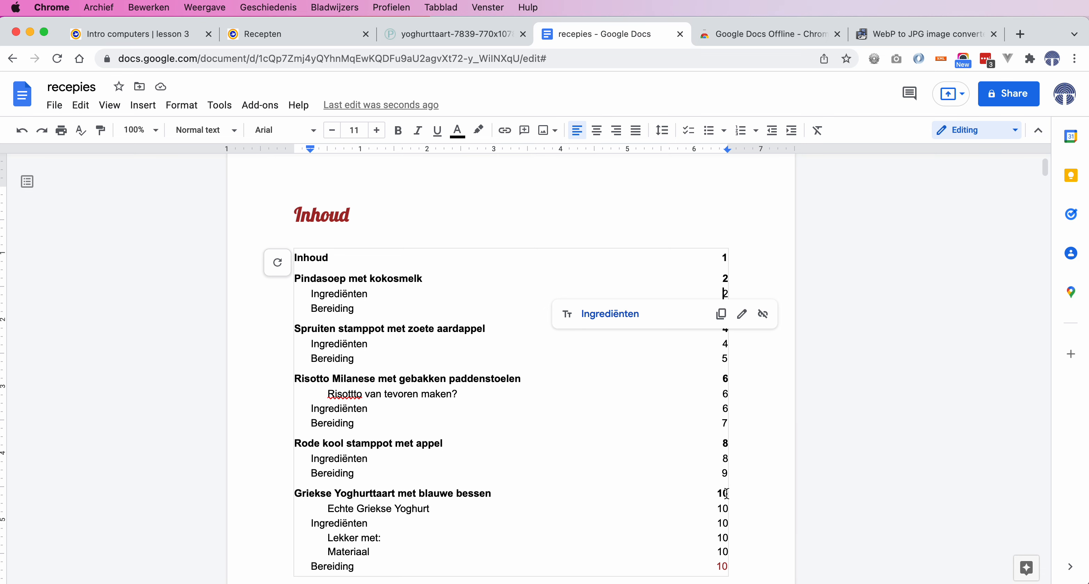
{"action": "scroll", "coordinate": [726, 493], "scroll_direction": "down", "scroll_amount": 2}
Make the 'Echte Griekse Yoghurt' subheading green and bold
{"action": "mouse_move", "coordinate": [774, 494]}
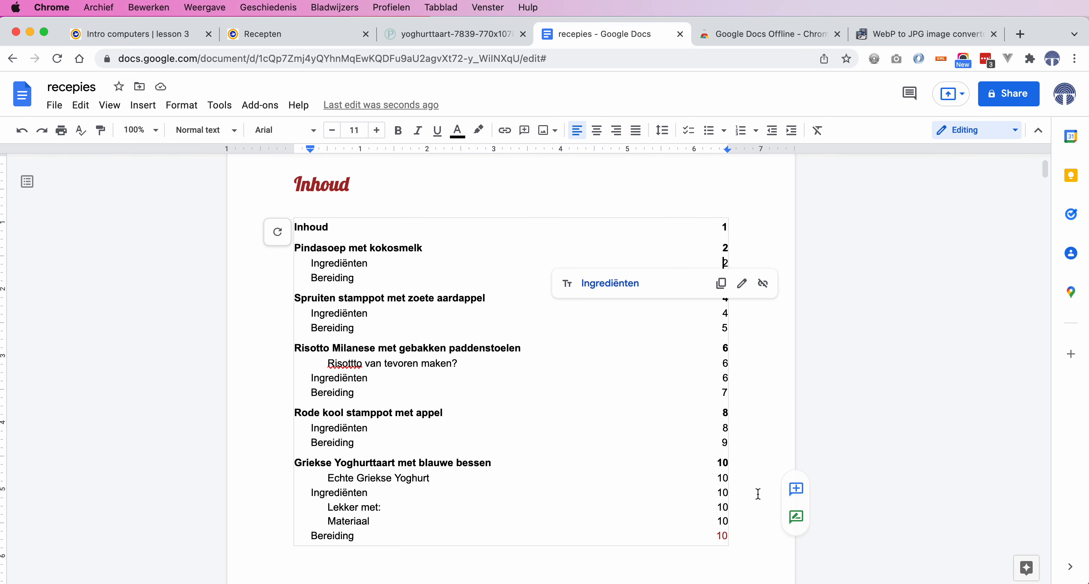
{"action": "scroll", "coordinate": [758, 494], "scroll_direction": "down", "scroll_amount": 20}
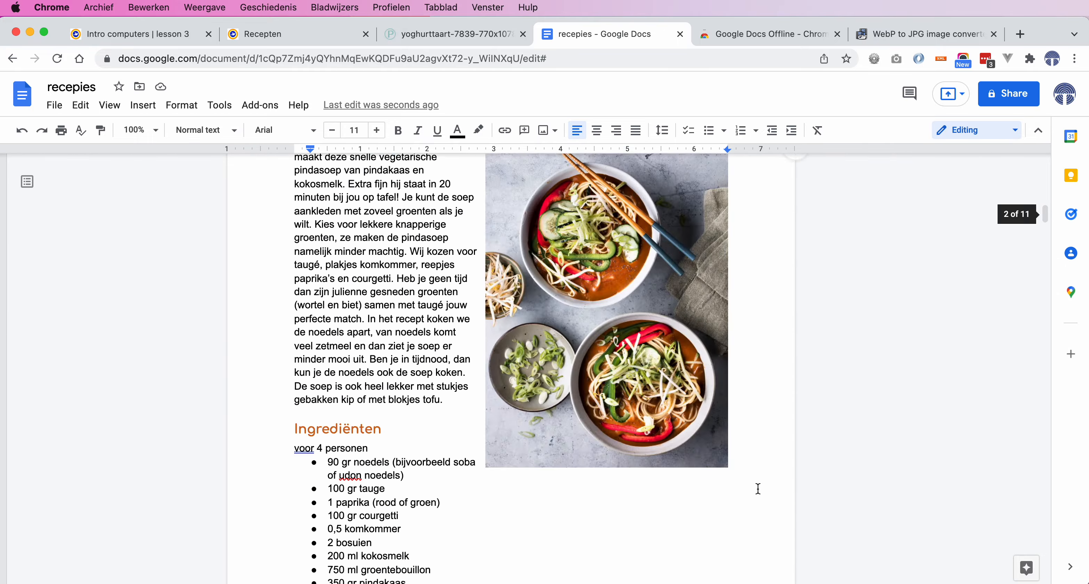
{"action": "scroll", "coordinate": [758, 485], "scroll_direction": "down", "scroll_amount": 15}
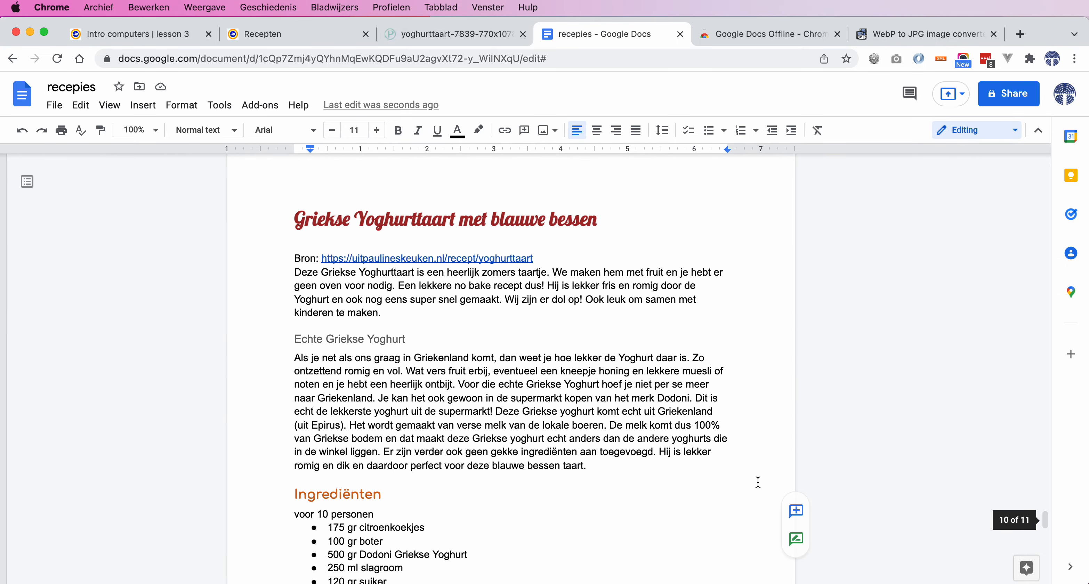
{"action": "scroll", "coordinate": [758, 483], "scroll_direction": "down", "scroll_amount": 2}
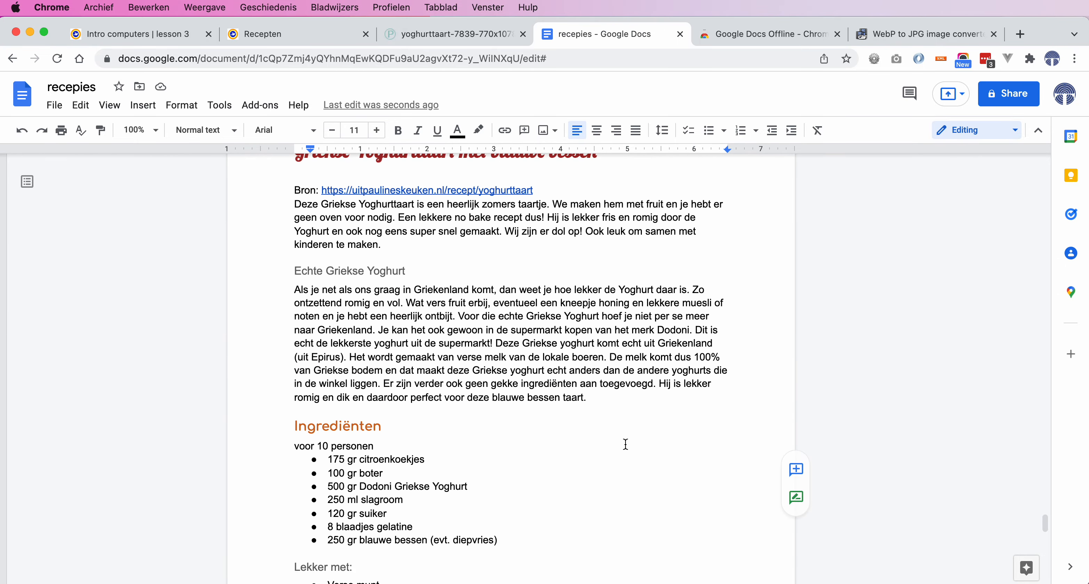
{"action": "left_click_drag", "start_coordinate": [365, 273], "coordinate": [340, 272]}
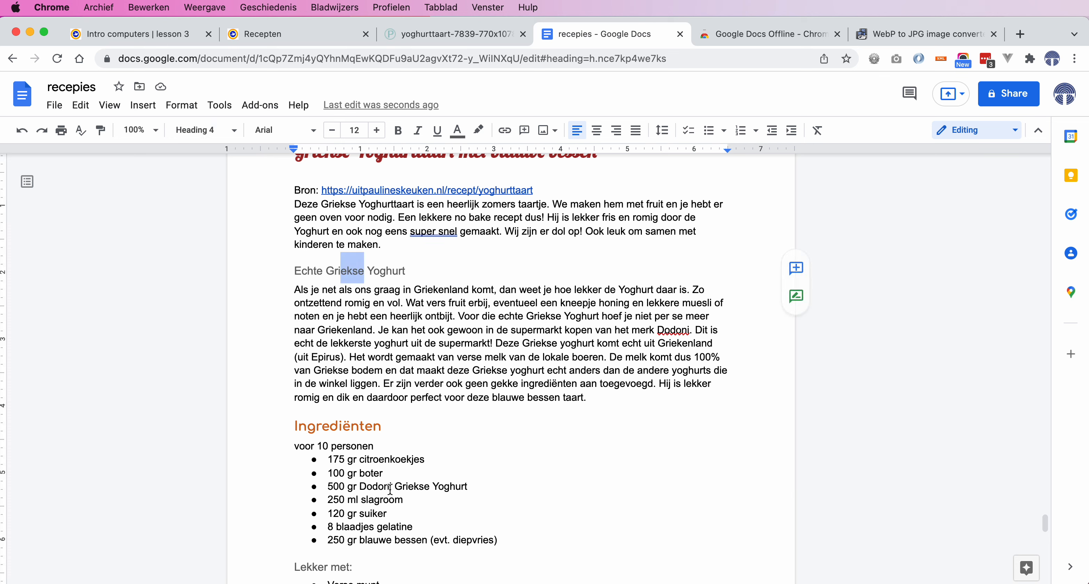
{"action": "left_click_drag", "start_coordinate": [380, 427], "coordinate": [293, 428]}
{"action": "scroll", "coordinate": [442, 458], "scroll_direction": "down", "scroll_amount": 5}
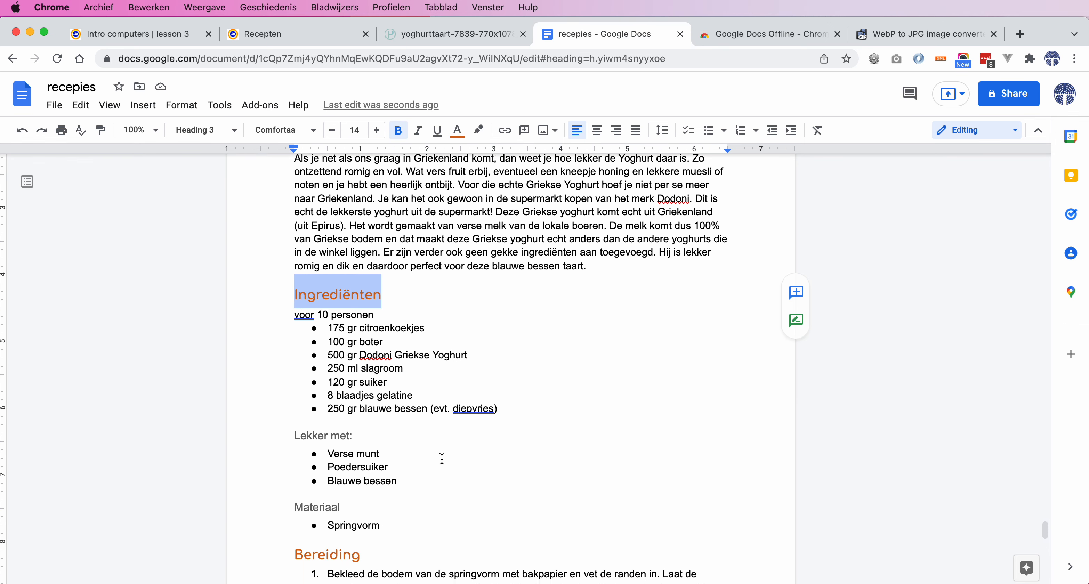
{"action": "scroll", "coordinate": [402, 458], "scroll_direction": "down", "scroll_amount": 1}
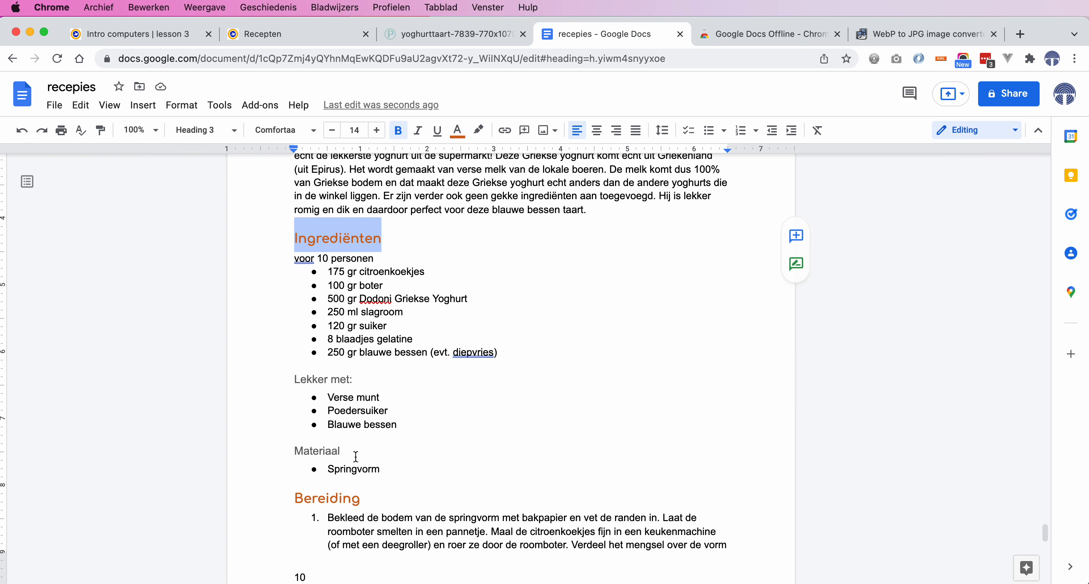
{"action": "scroll", "coordinate": [458, 416], "scroll_direction": "up", "scroll_amount": 4}
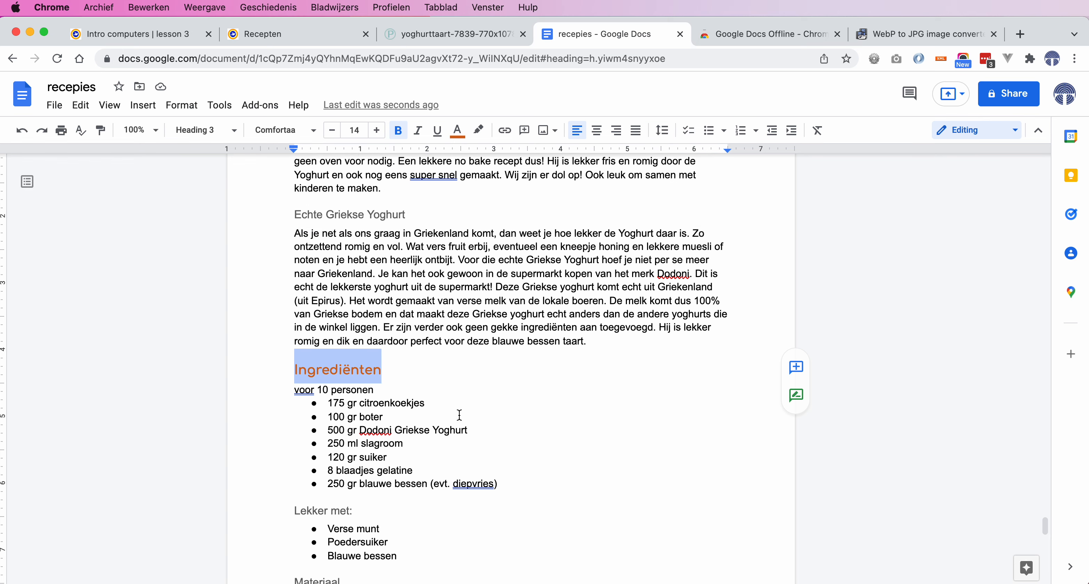
{"action": "left_click_drag", "start_coordinate": [403, 215], "coordinate": [296, 214]}
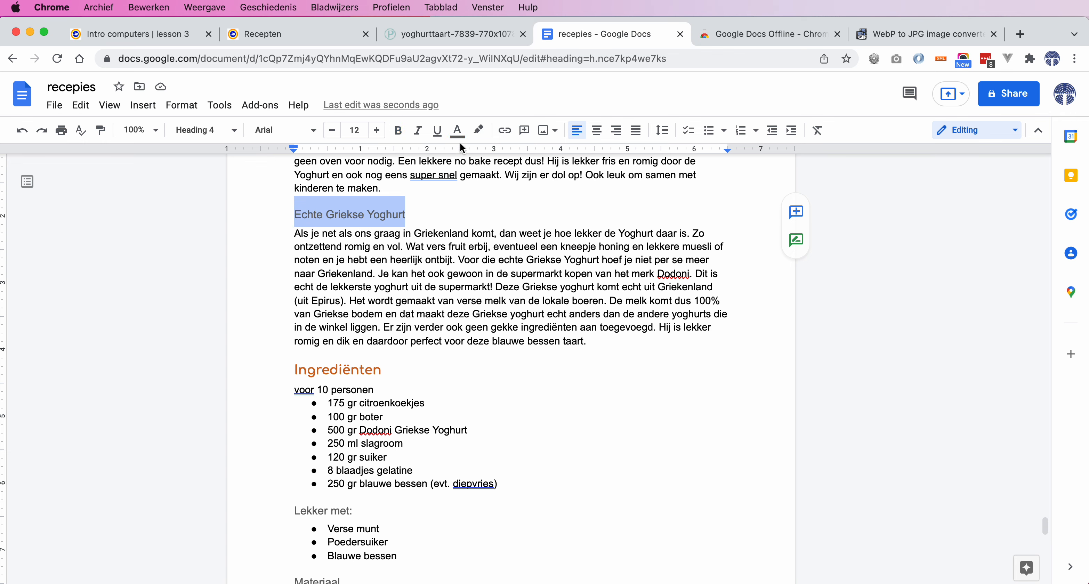
{"action": "left_click", "coordinate": [457, 132]}
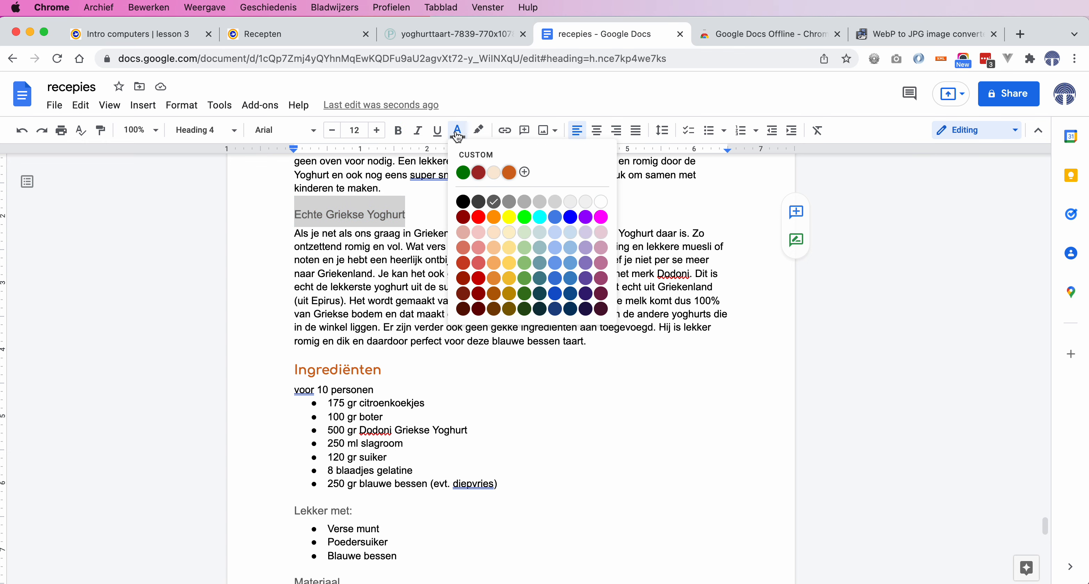
{"action": "left_click", "coordinate": [463, 172]}
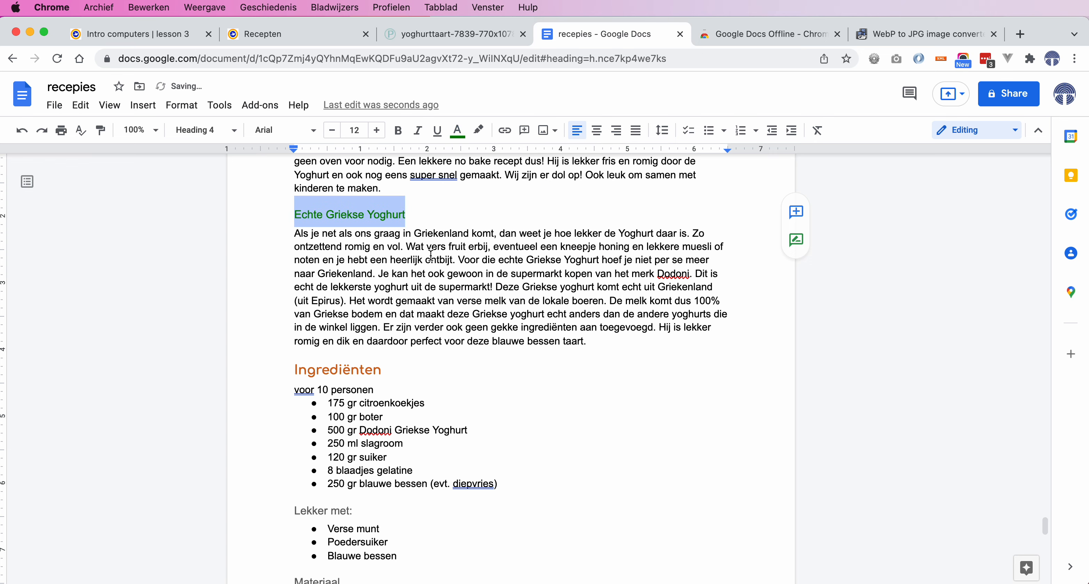
{"action": "left_click", "coordinate": [400, 136]}
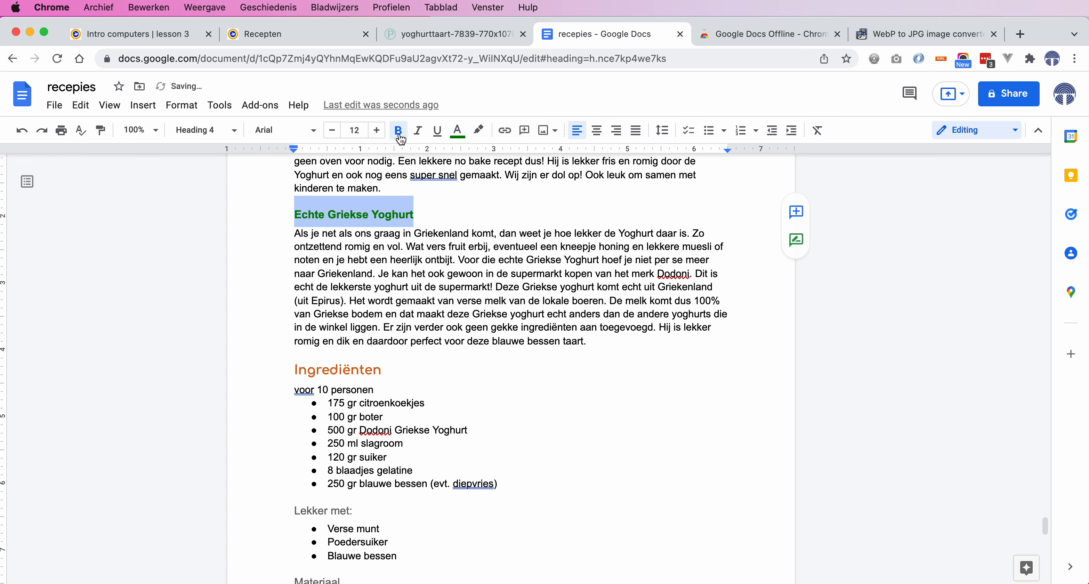
Update the Heading 4 style to match the green bold 'Echte Griekse Yoghurt' subheading
{"action": "right_click", "coordinate": [380, 215]}
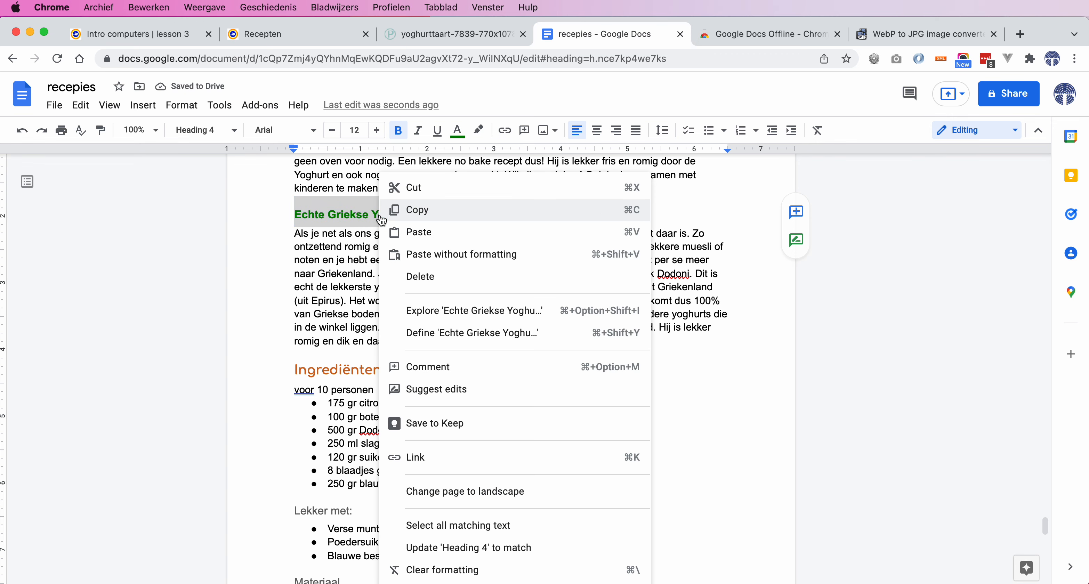
{"action": "left_click", "coordinate": [439, 548]}
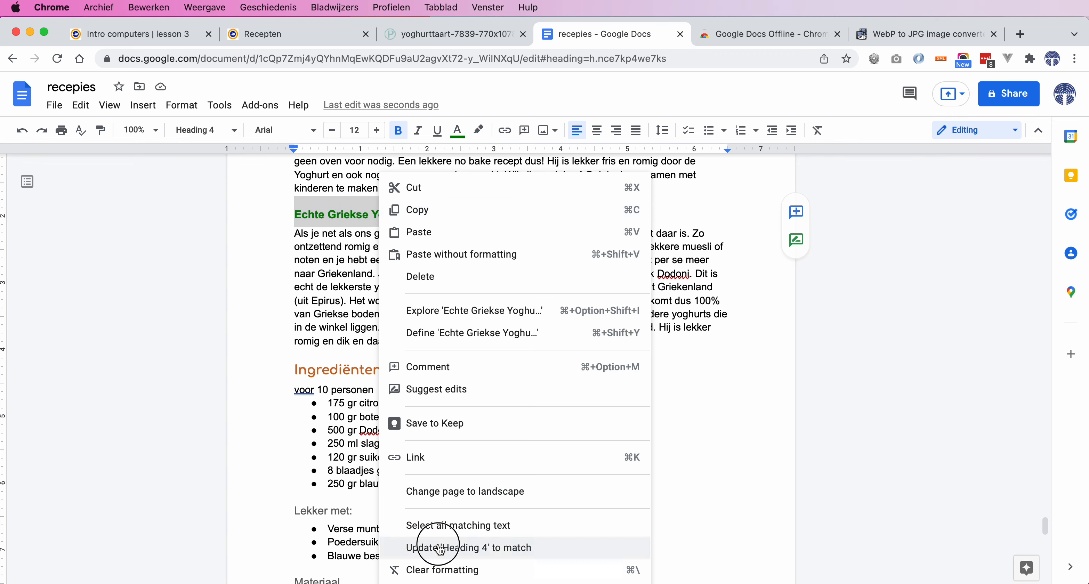
{"action": "scroll", "coordinate": [401, 546], "scroll_direction": "down", "scroll_amount": 3}
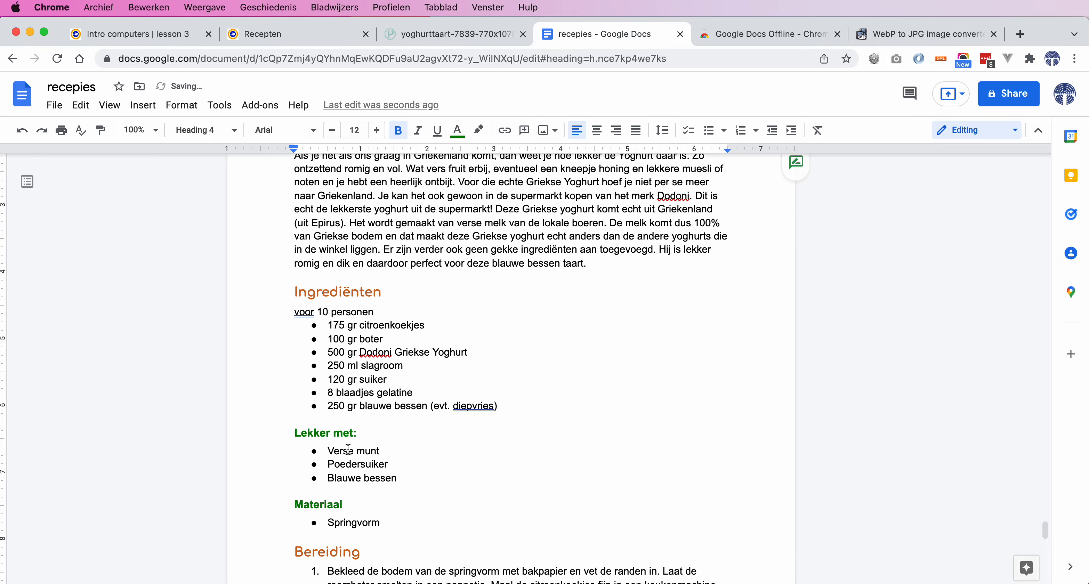
{"action": "scroll", "coordinate": [462, 480], "scroll_direction": "up", "scroll_amount": 20}
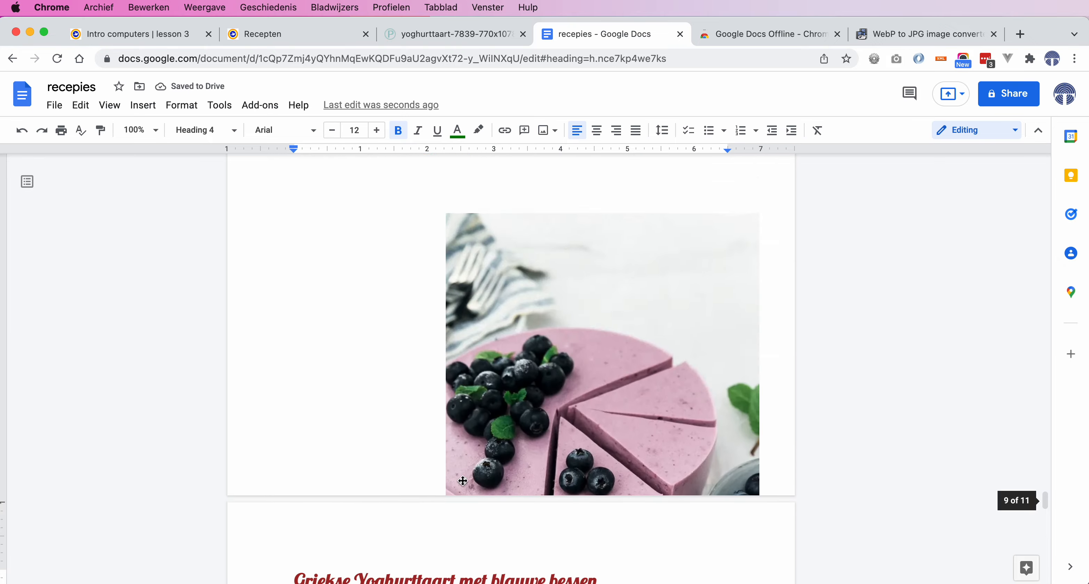
Change the 'Pindasoep met kokosmelk' title from Heading 2 to Normal text
{"action": "scroll", "coordinate": [462, 480], "scroll_direction": "up", "scroll_amount": 20}
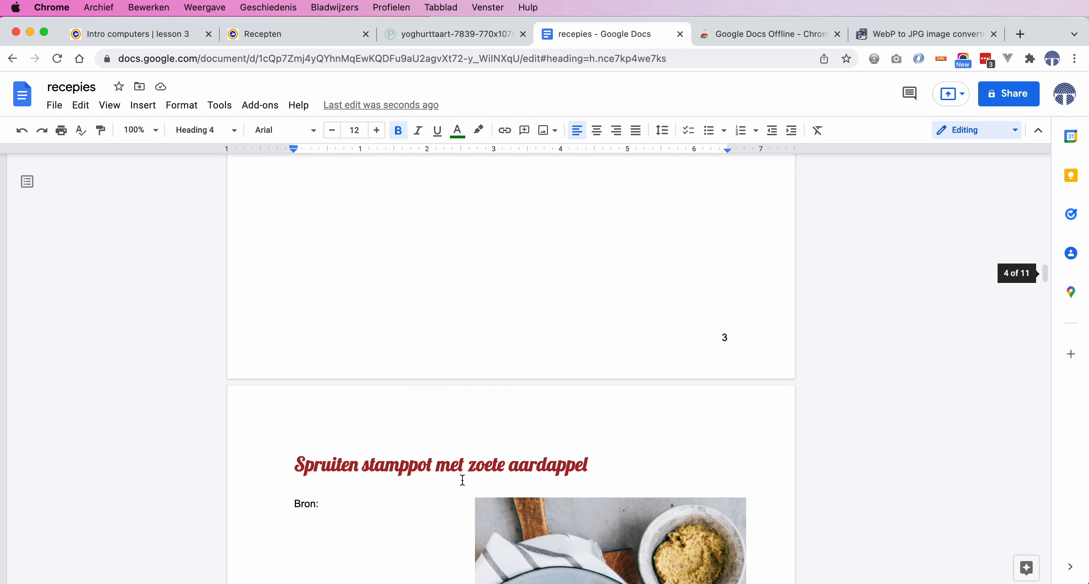
{"action": "scroll", "coordinate": [462, 480], "scroll_direction": "up", "scroll_amount": 5}
{"action": "scroll", "coordinate": [461, 480], "scroll_direction": "down", "scroll_amount": 16}
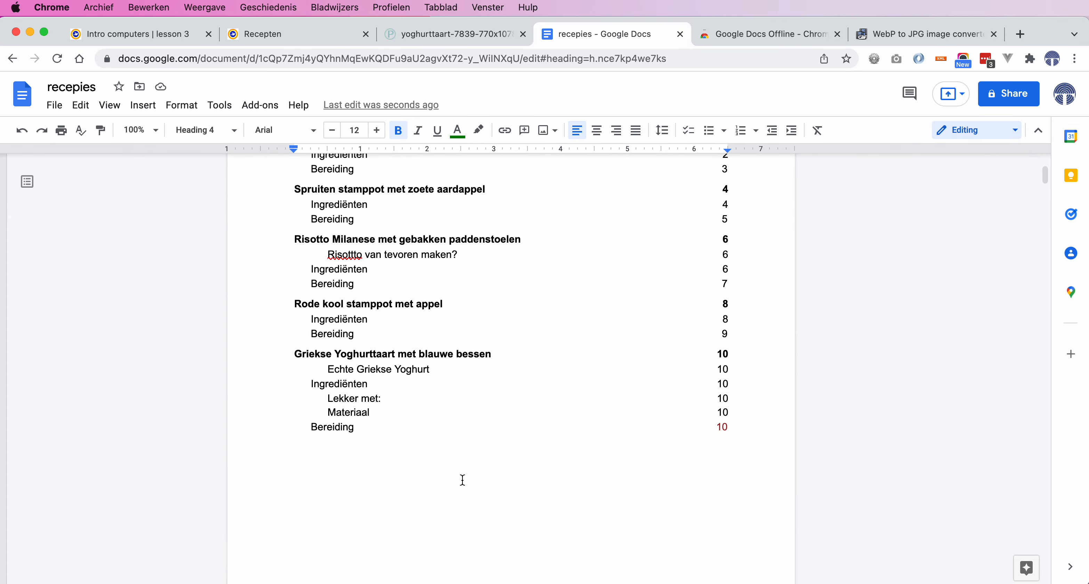
{"action": "scroll", "coordinate": [462, 480], "scroll_direction": "down", "scroll_amount": 4}
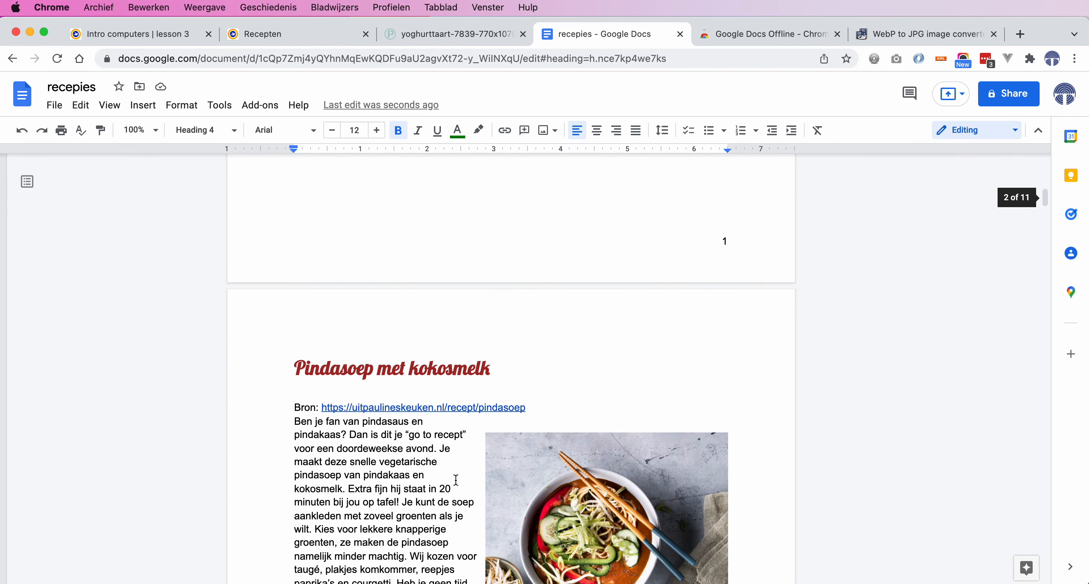
{"action": "left_click", "coordinate": [482, 372]}
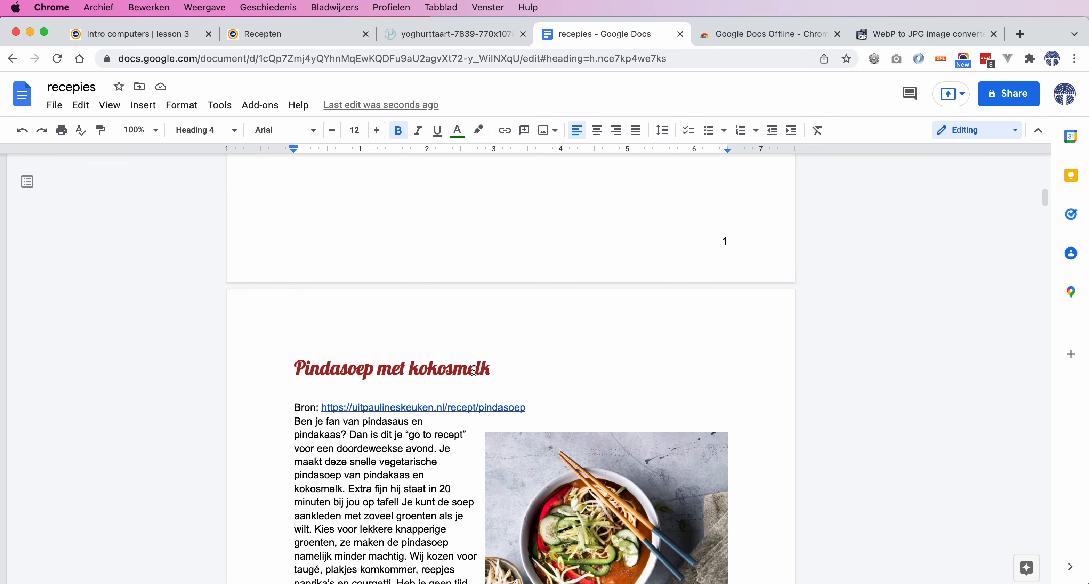
{"action": "left_click", "coordinate": [235, 131]}
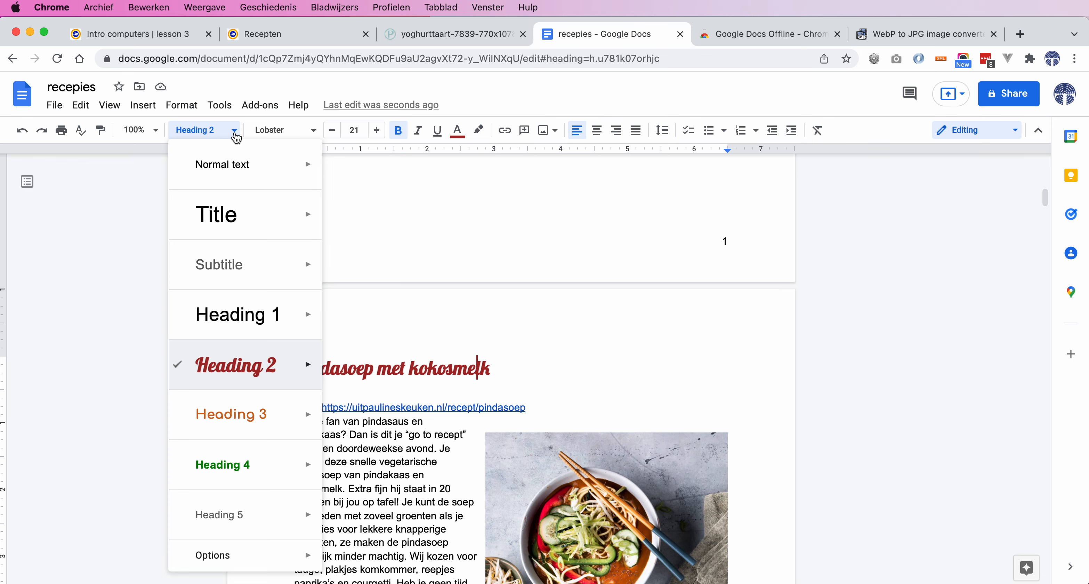
{"action": "left_click", "coordinate": [235, 167]}
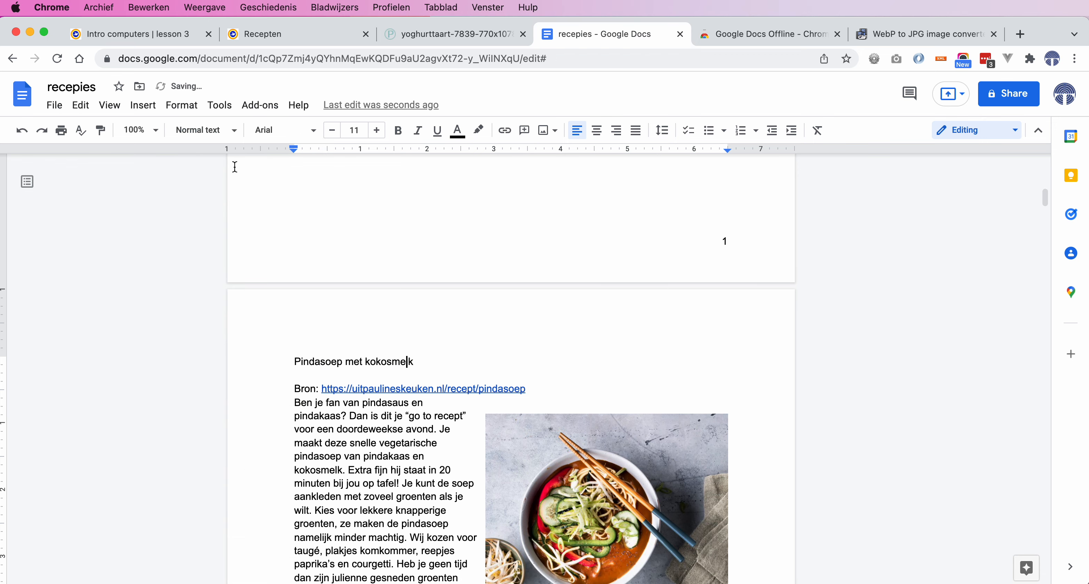
{"action": "scroll", "coordinate": [480, 395], "scroll_direction": "up", "scroll_amount": 10}
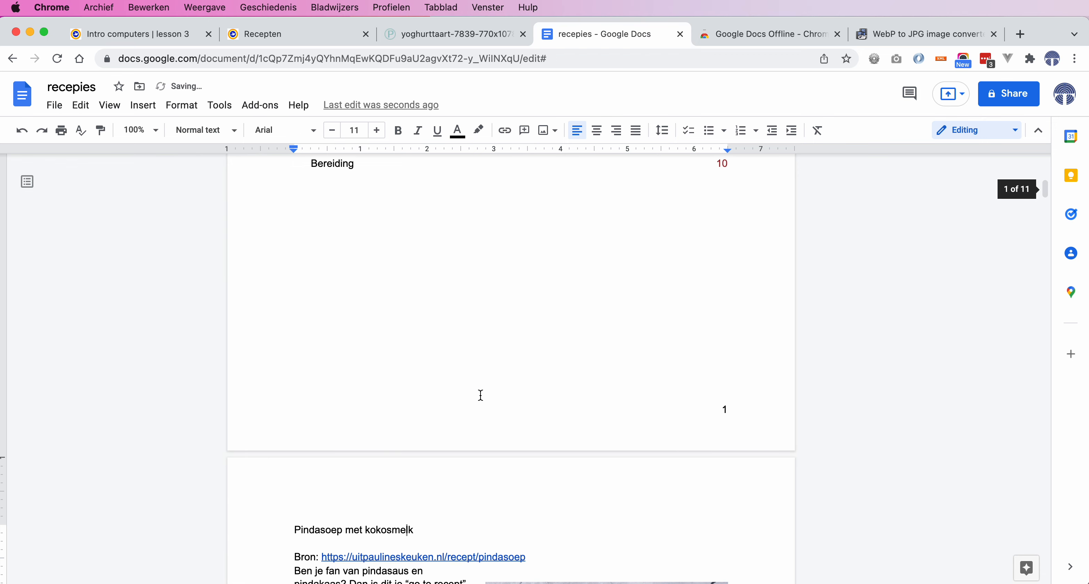
{"action": "scroll", "coordinate": [481, 395], "scroll_direction": "up", "scroll_amount": 3}
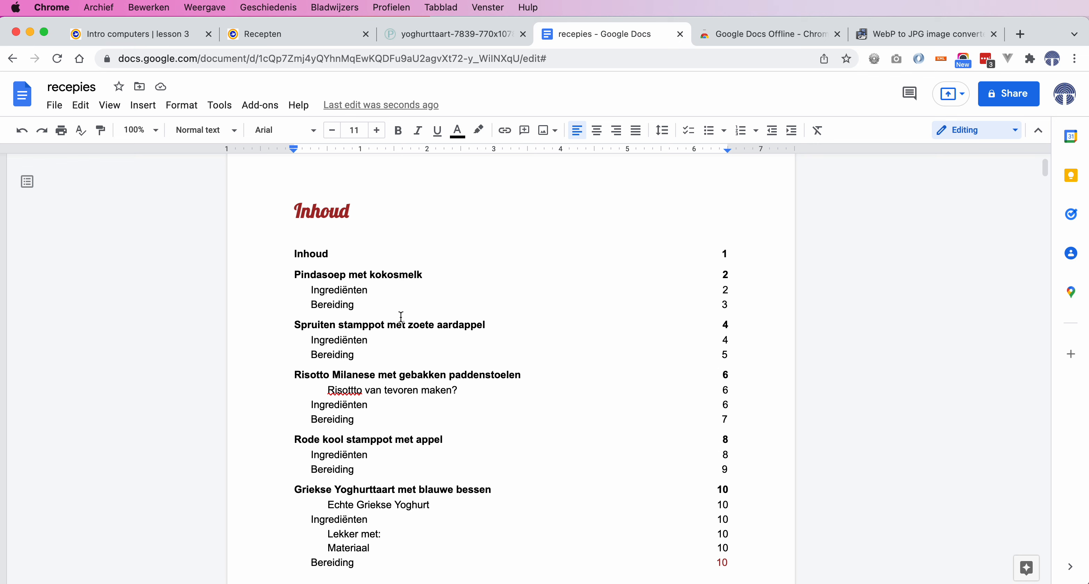
Refresh the table of contents on the Inhoud page
{"action": "left_click", "coordinate": [374, 254]}
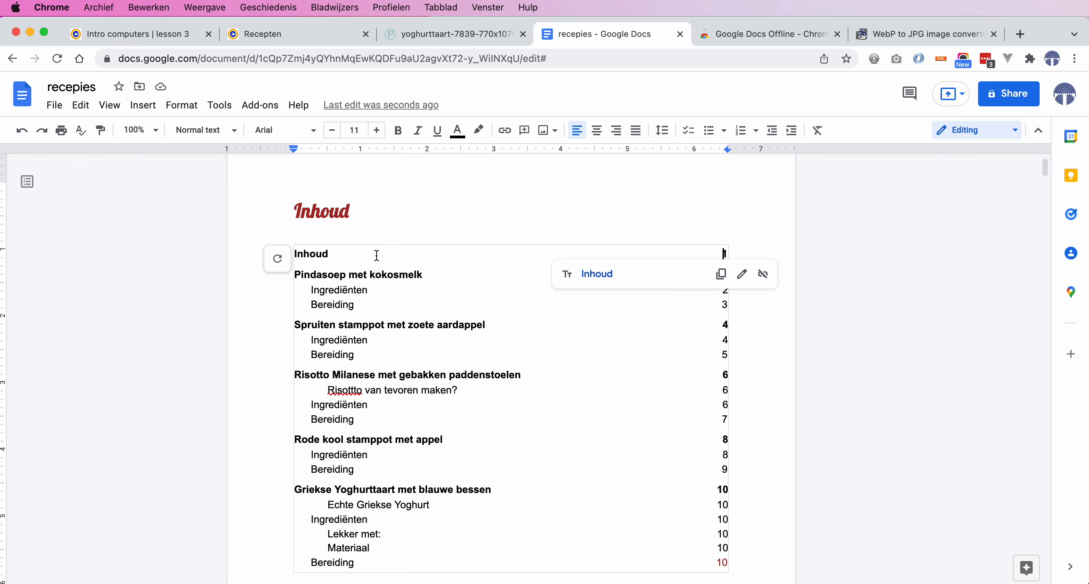
{"action": "left_click", "coordinate": [277, 259]}
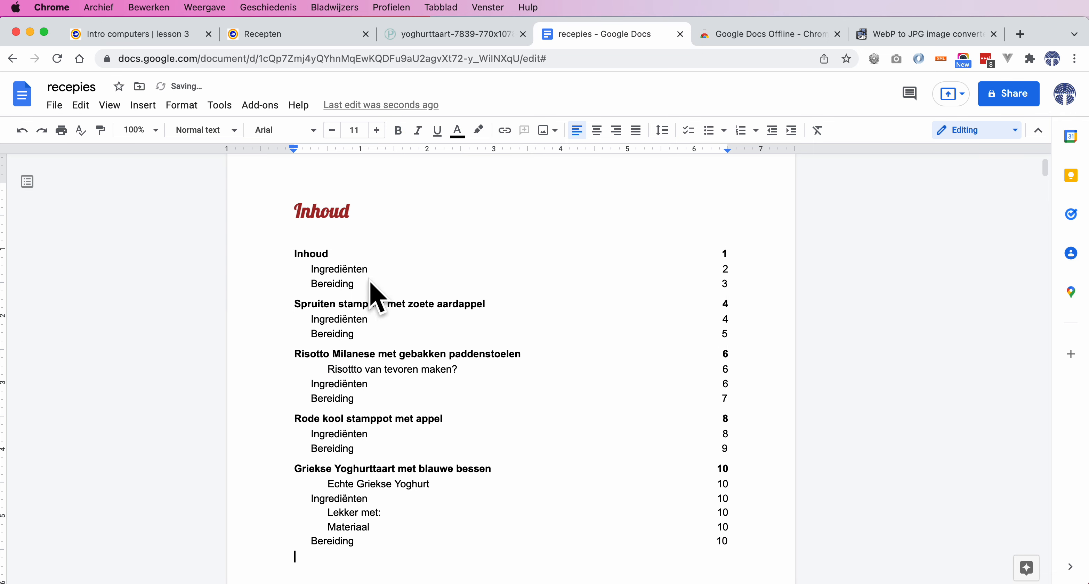
{"action": "scroll", "coordinate": [423, 346], "scroll_direction": "down", "scroll_amount": 15}
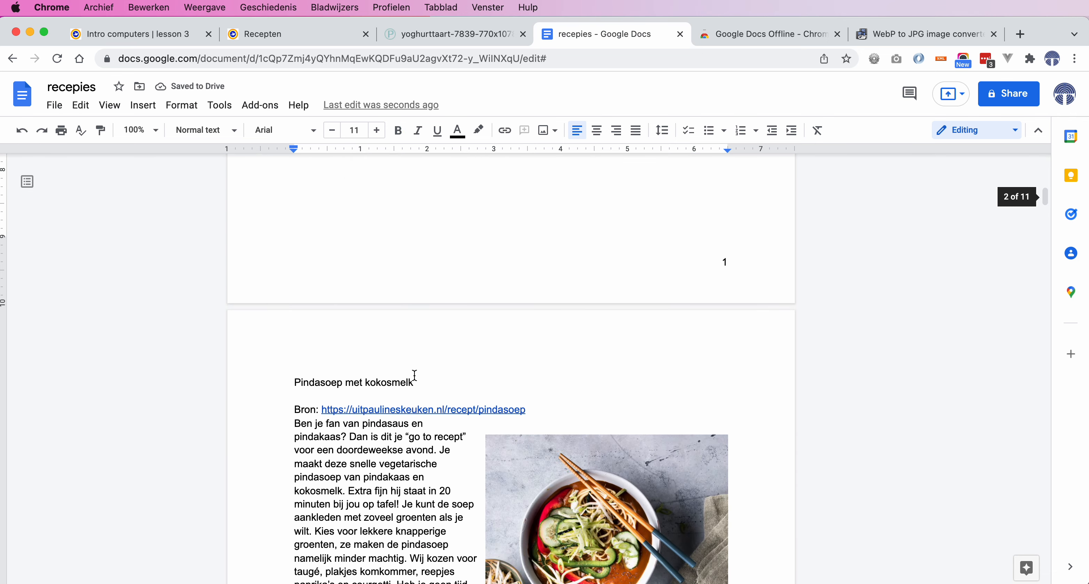
Restore the 'Pindasoep met kokosmelk' title to the Heading 2 style
{"action": "left_click_drag", "start_coordinate": [413, 382], "coordinate": [296, 380]}
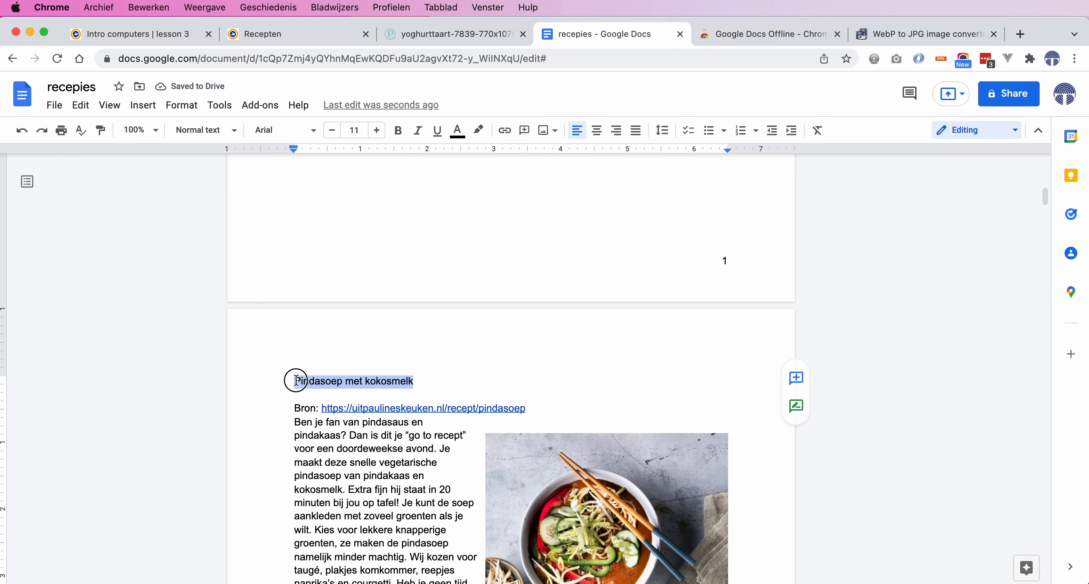
{"action": "left_click", "coordinate": [397, 130]}
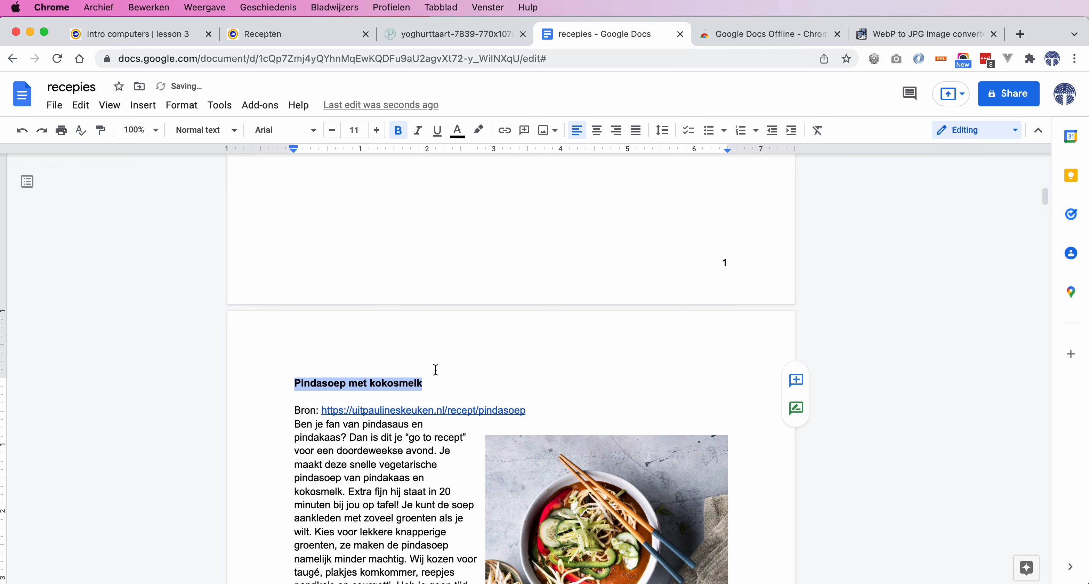
{"action": "key", "text": "super+b"}
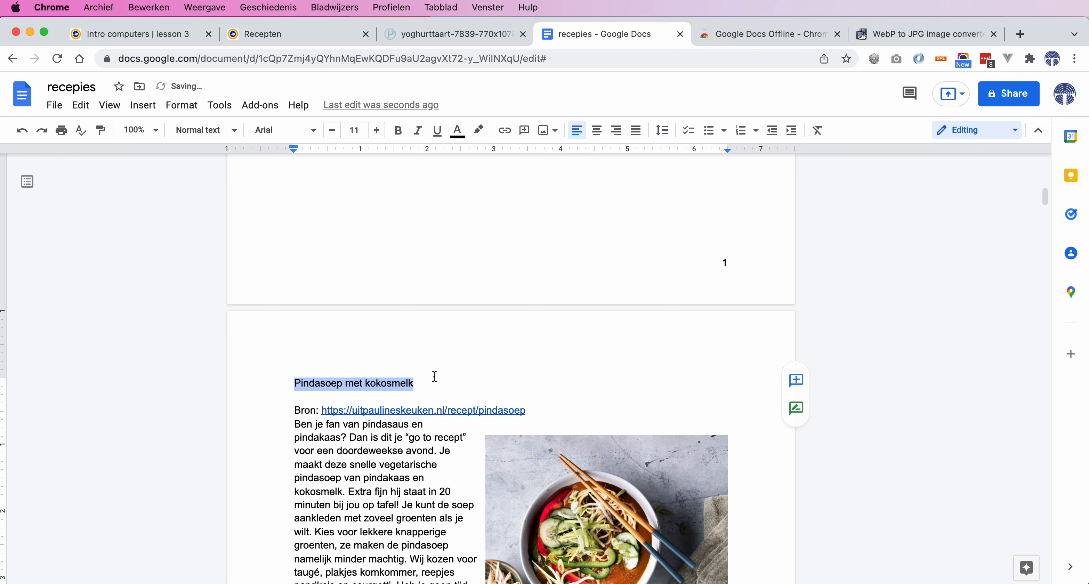
{"action": "right_click", "coordinate": [375, 385]}
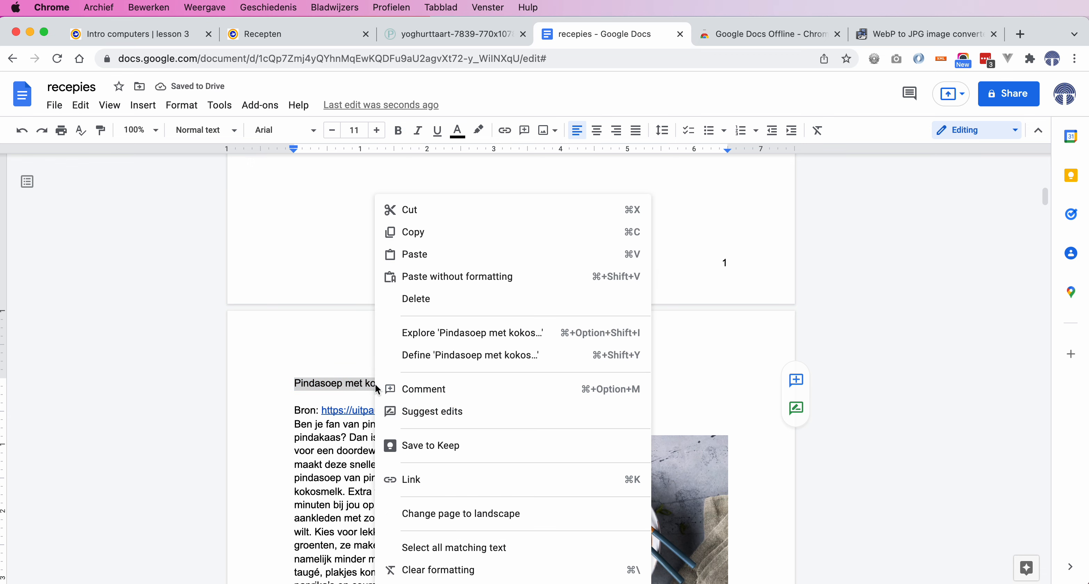
{"action": "left_click", "coordinate": [360, 383]}
{"action": "left_click_drag", "start_coordinate": [431, 386], "coordinate": [353, 384]}
{"action": "left_click", "coordinate": [354, 383]}
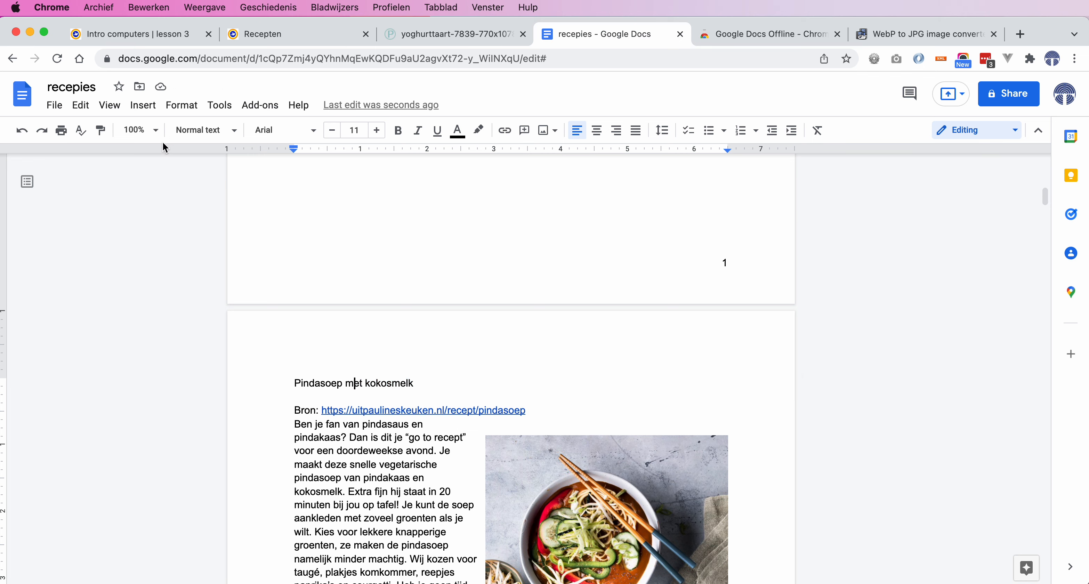
{"action": "left_click", "coordinate": [203, 131]}
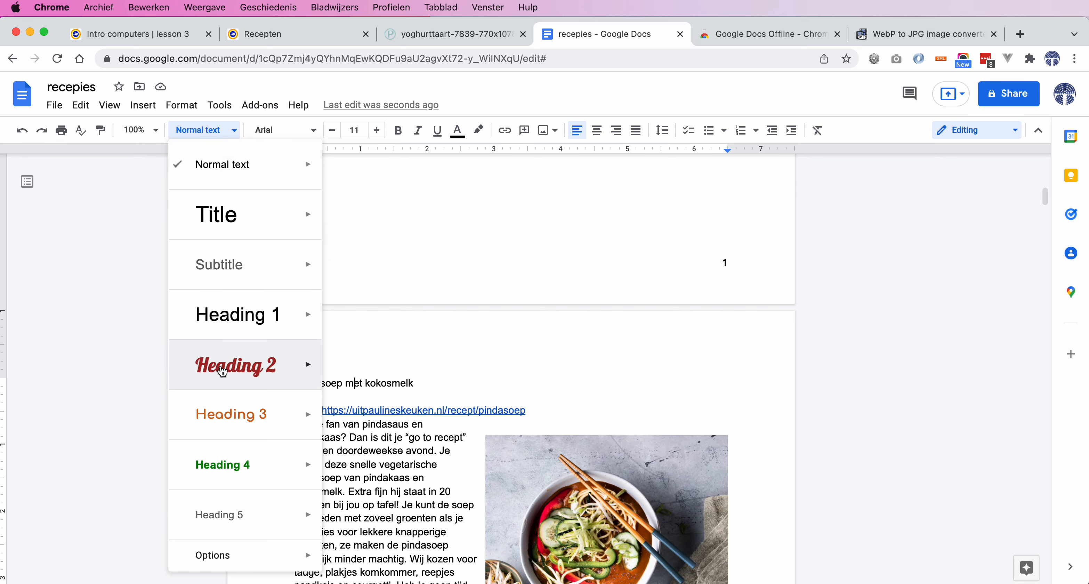
{"action": "left_click", "coordinate": [221, 370]}
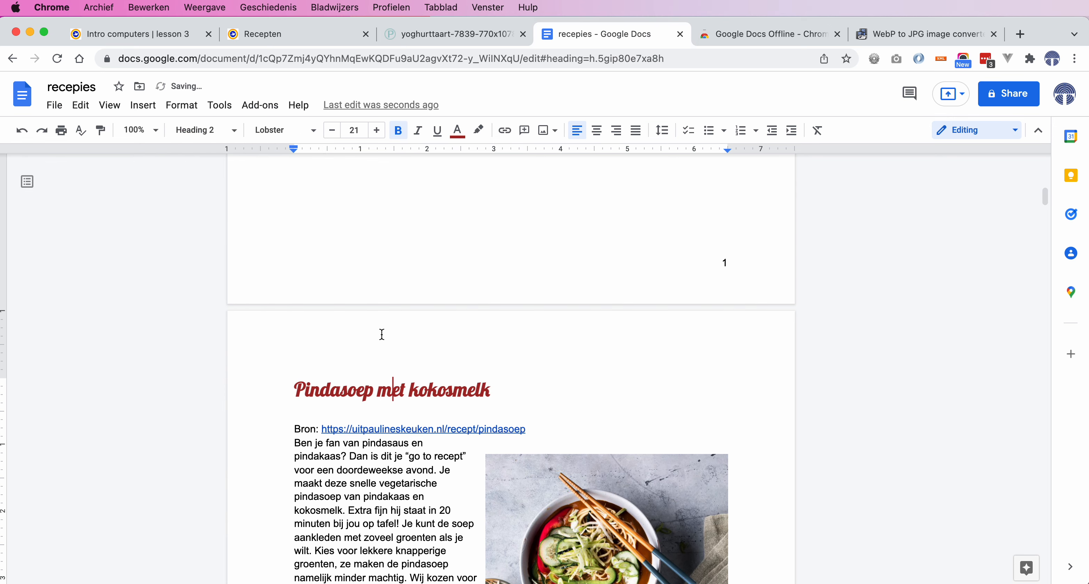
{"action": "scroll", "coordinate": [382, 334], "scroll_direction": "up", "scroll_amount": 3}
{"action": "scroll", "coordinate": [381, 334], "scroll_direction": "up", "scroll_amount": 10}
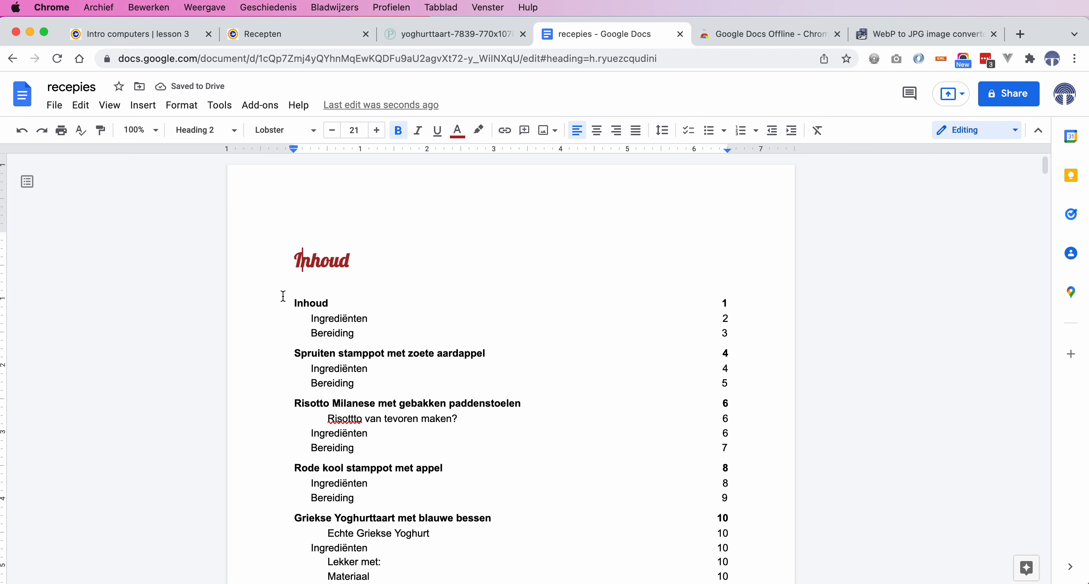
Update the table of contents so 'Pindasoep met kokosmelk' appears again
{"action": "left_click", "coordinate": [311, 302]}
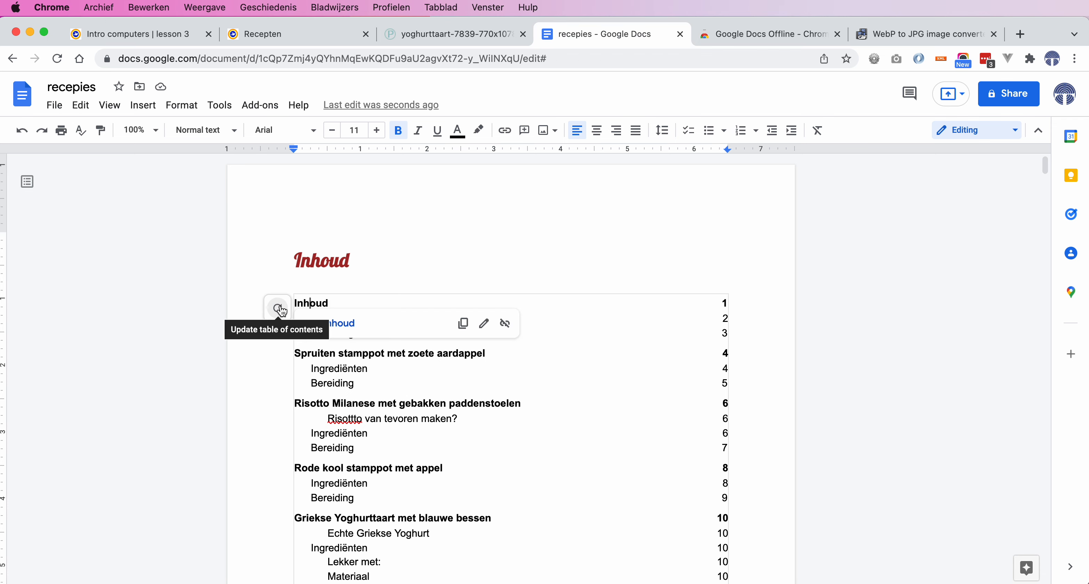
{"action": "left_click", "coordinate": [282, 311]}
{"action": "scroll", "coordinate": [282, 306], "scroll_direction": "down", "scroll_amount": 3}
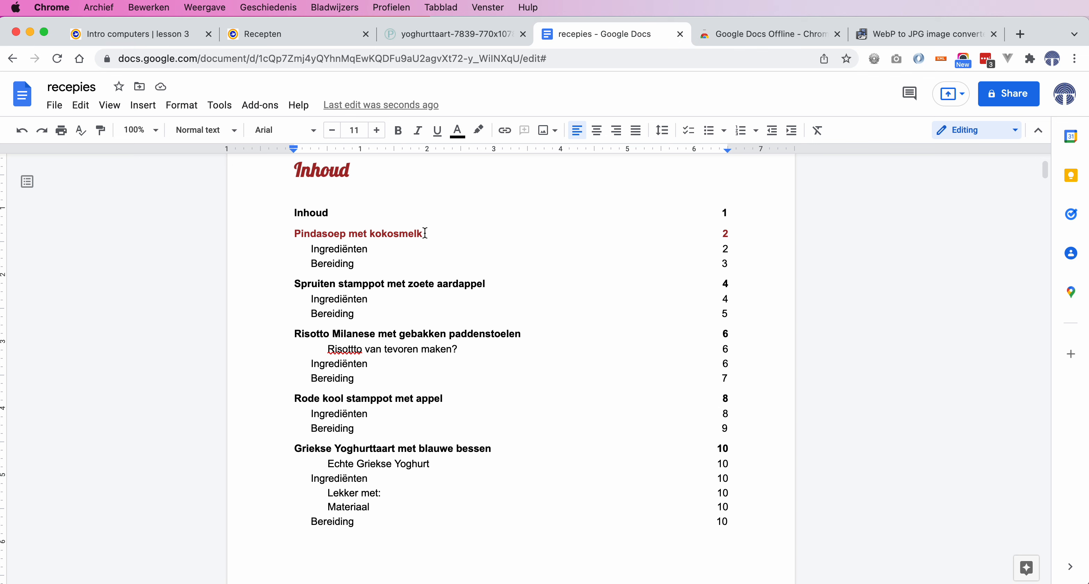
Colour the 'Pindasoep met kokosmelk' contents entry black
{"action": "left_click_drag", "start_coordinate": [425, 233], "coordinate": [289, 234]}
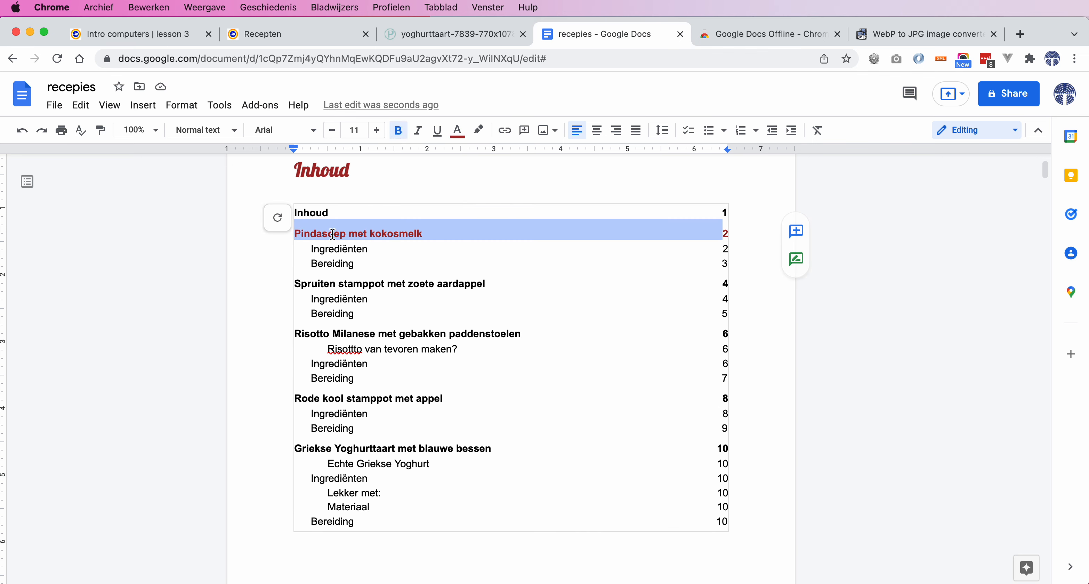
{"action": "left_click", "coordinate": [458, 131]}
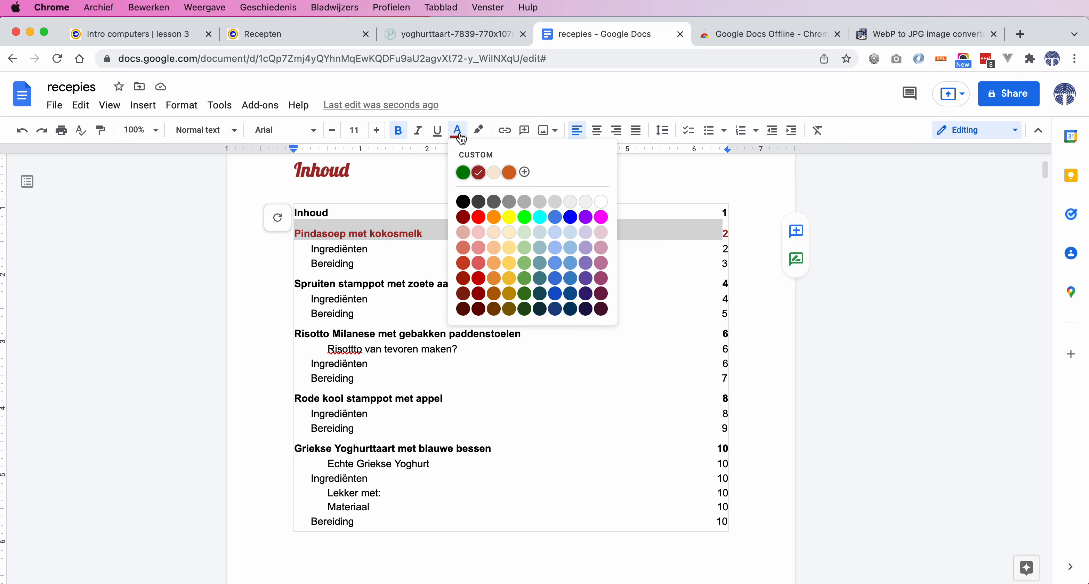
{"action": "left_click", "coordinate": [462, 203]}
{"action": "left_click", "coordinate": [368, 279]}
{"action": "scroll", "coordinate": [456, 389], "scroll_direction": "down", "scroll_amount": 3}
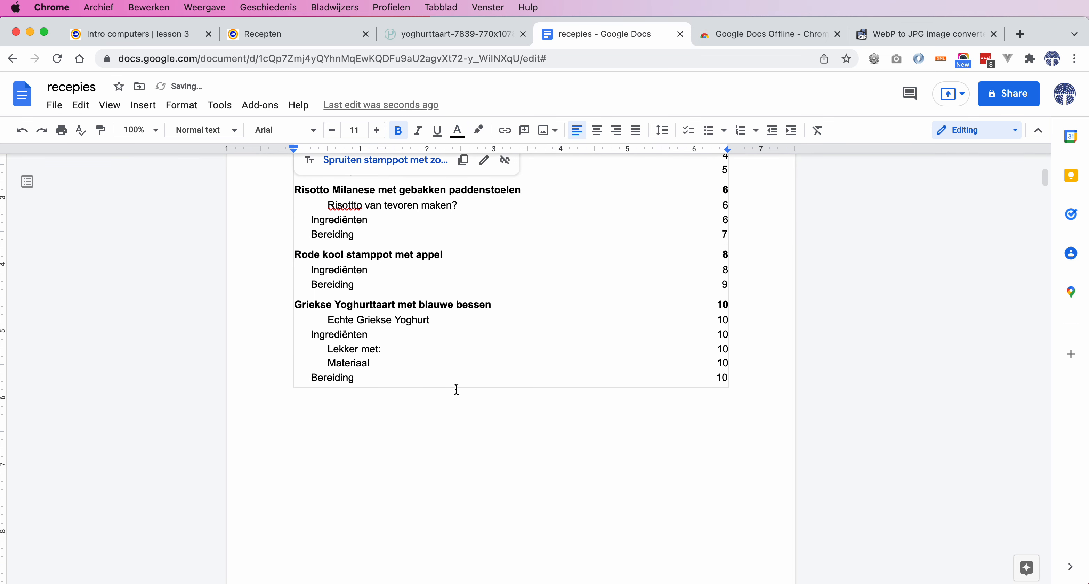
{"action": "left_click", "coordinate": [380, 429]}
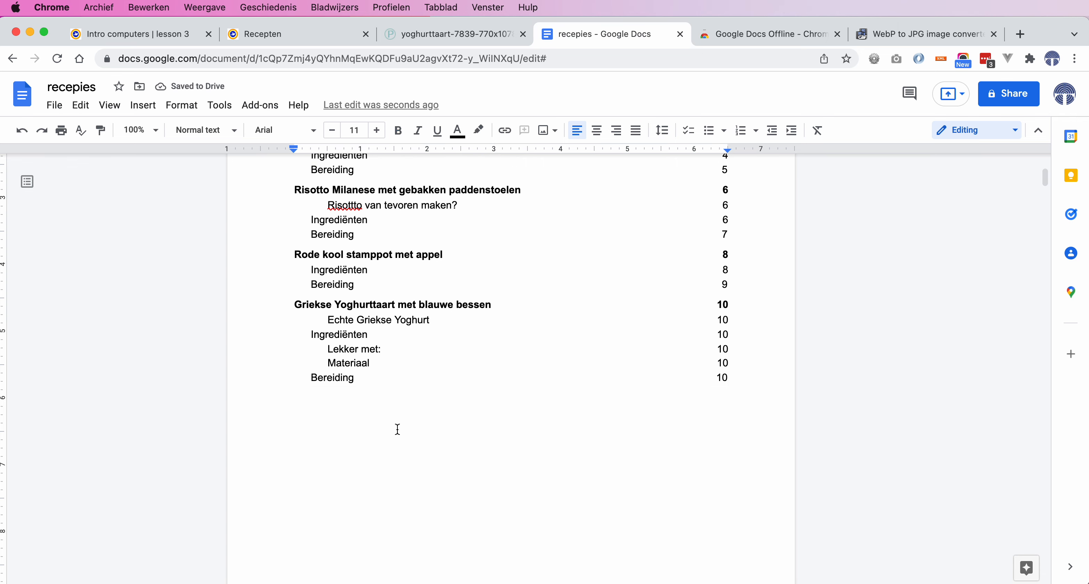
{"action": "scroll", "coordinate": [397, 429], "scroll_direction": "down", "scroll_amount": 3}
{"action": "scroll", "coordinate": [396, 429], "scroll_direction": "up", "scroll_amount": 5}
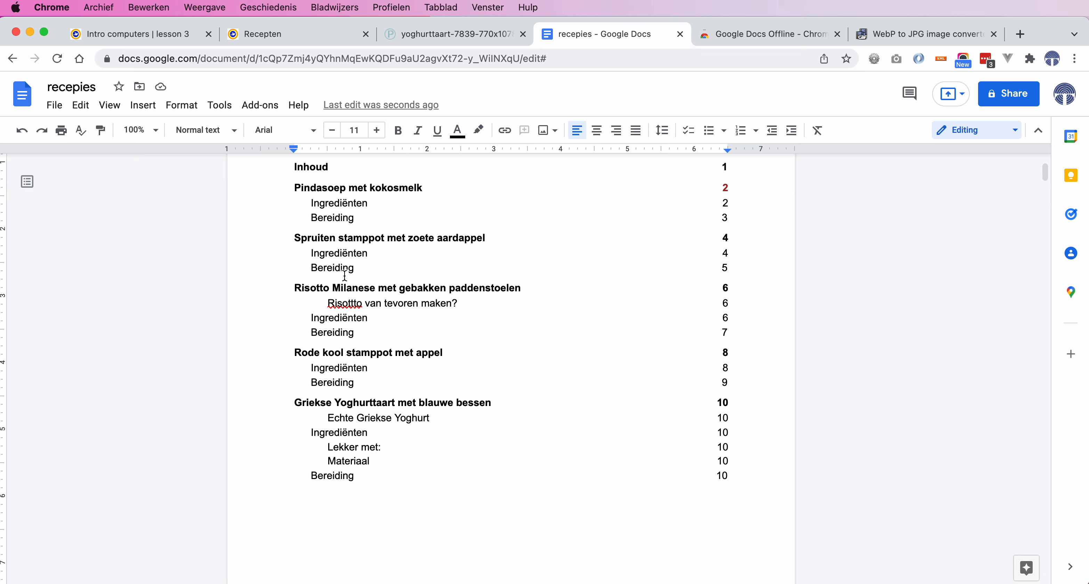
{"action": "scroll", "coordinate": [345, 276], "scroll_direction": "up", "scroll_amount": 3}
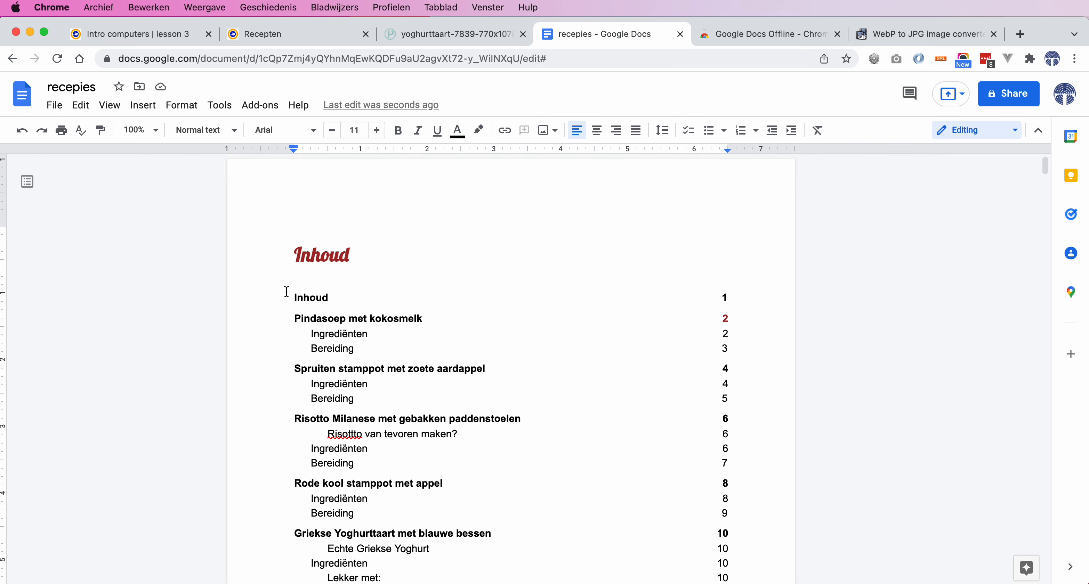